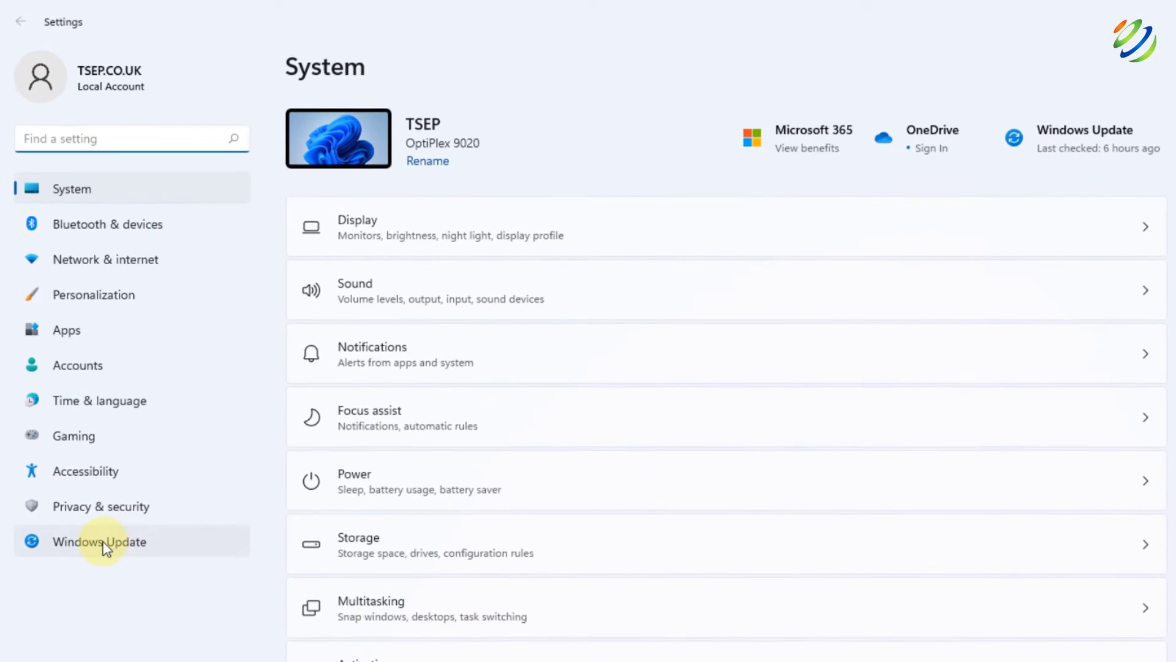
Check the Windows Update page in Settings, which reports the PC is up to date.
left_click(104, 546)
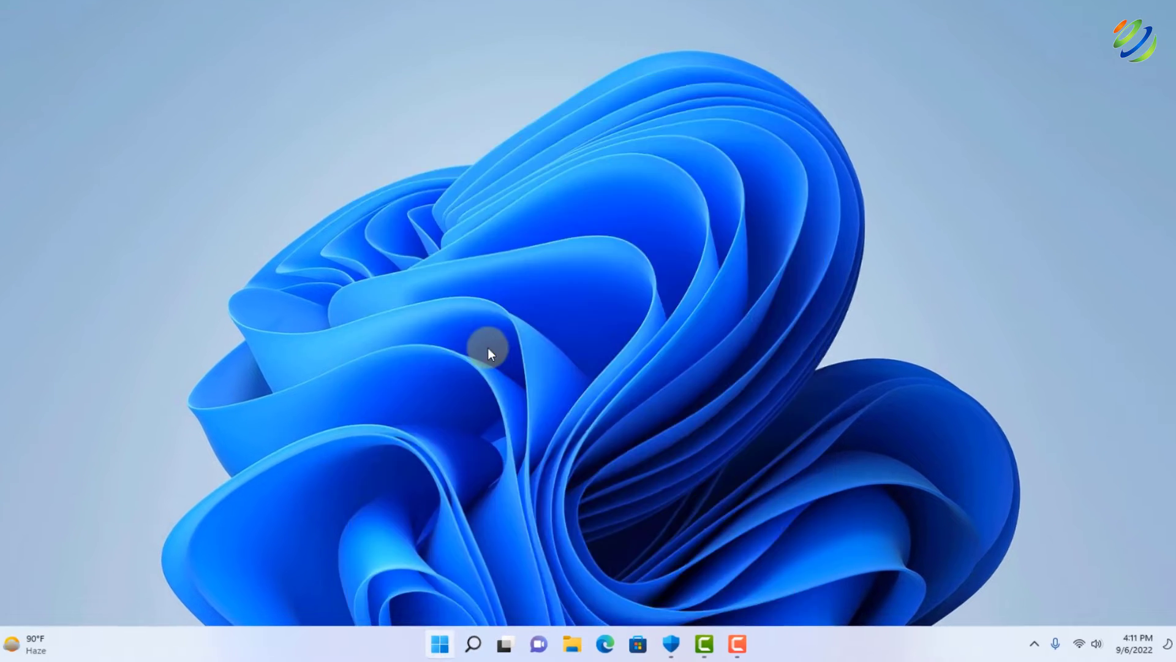
Open Device Manager from a Start search for 'device', maximize it, and expand Universal Serial Bus controllers.
key("super")
type("device")
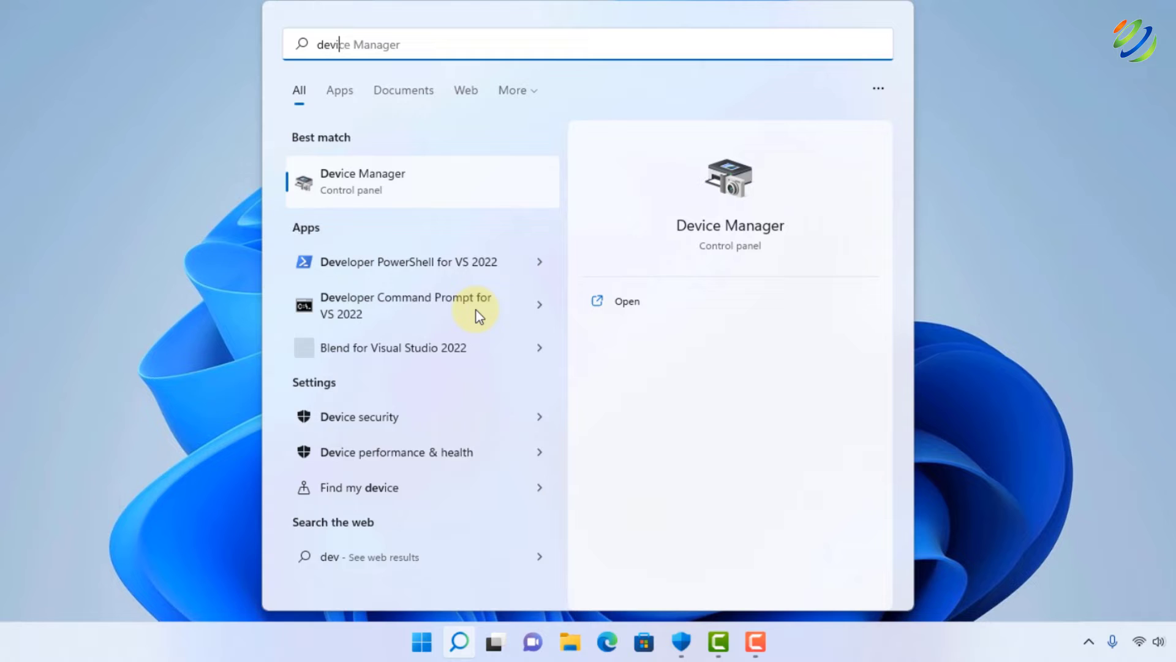
left_click(407, 176)
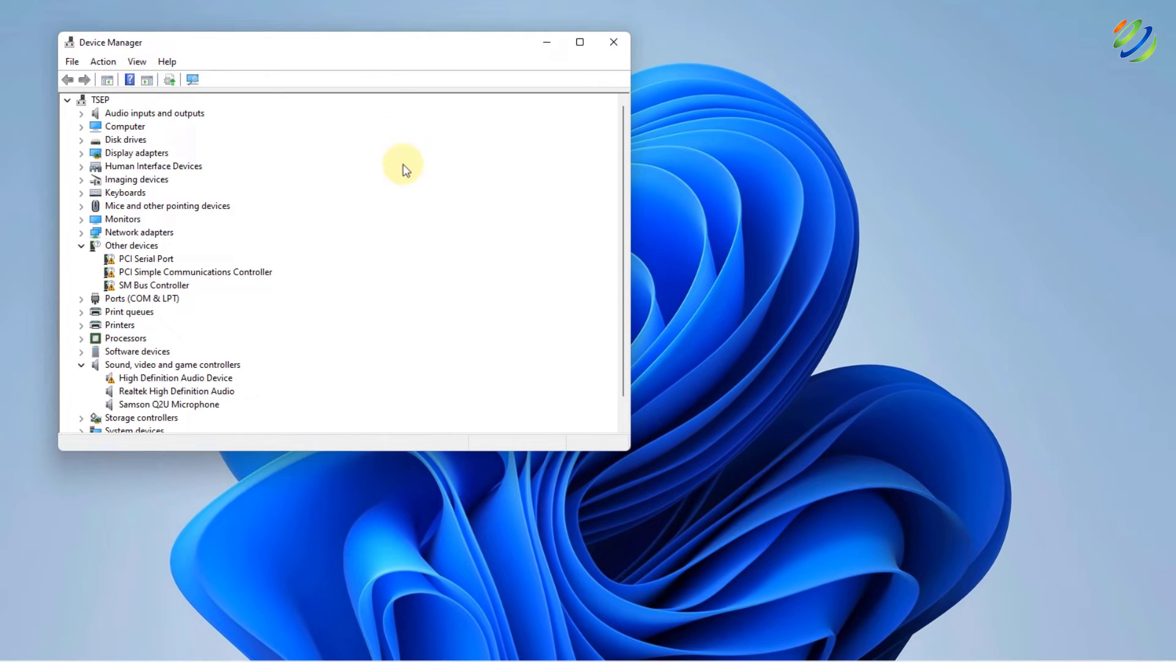
left_click_drag(360, 44, 483, 27)
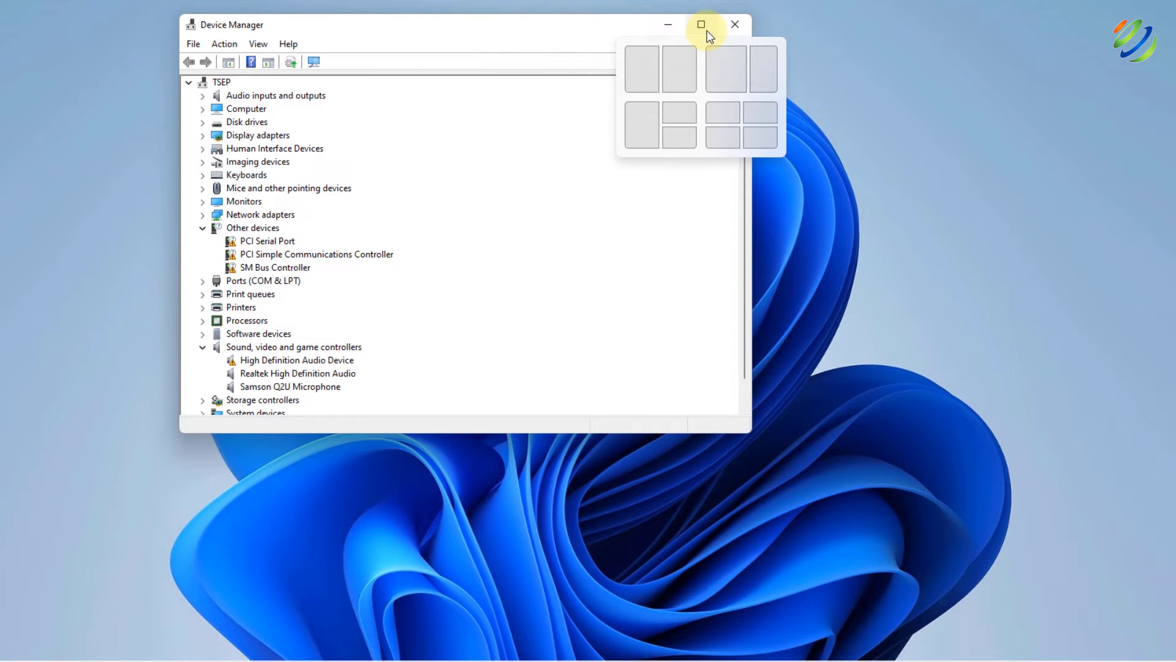
left_click(707, 34)
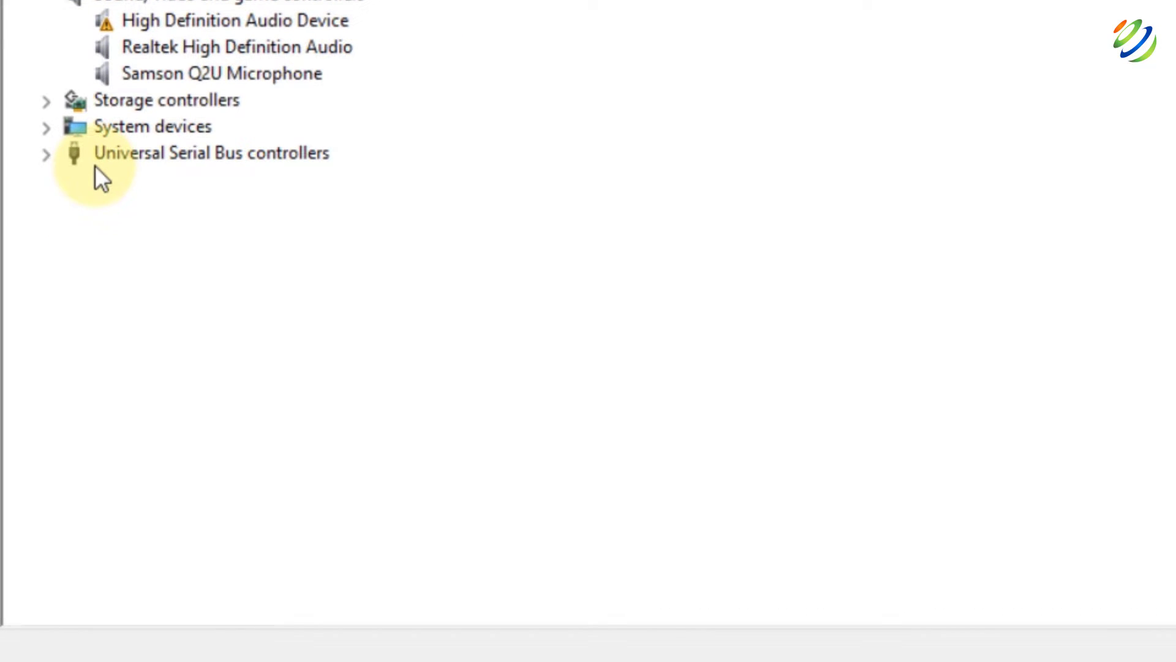
double_click(95, 165)
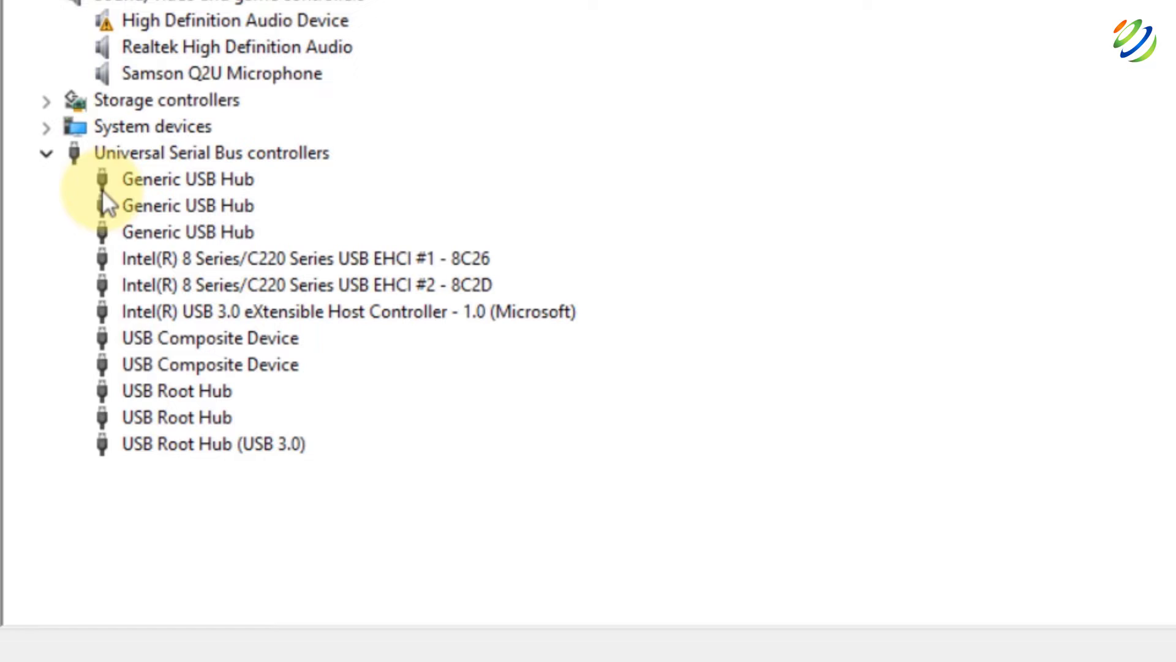
left_click(159, 389)
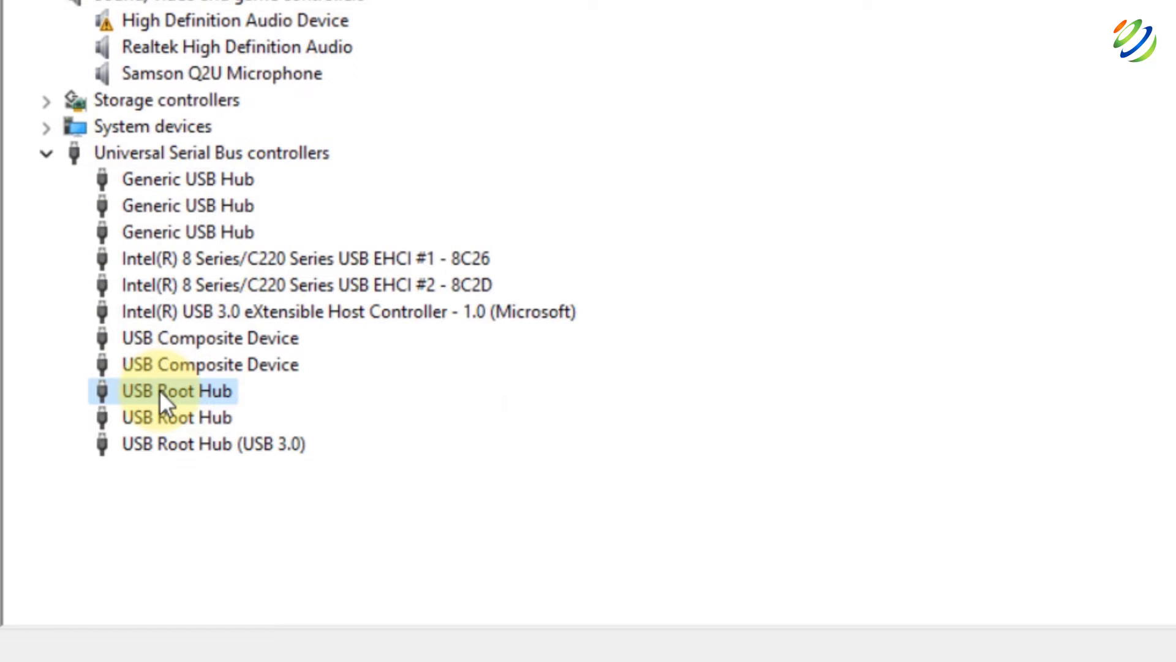
Run an automatic driver search on the first USB Root Hub.
right_click(160, 389)
key("Down")
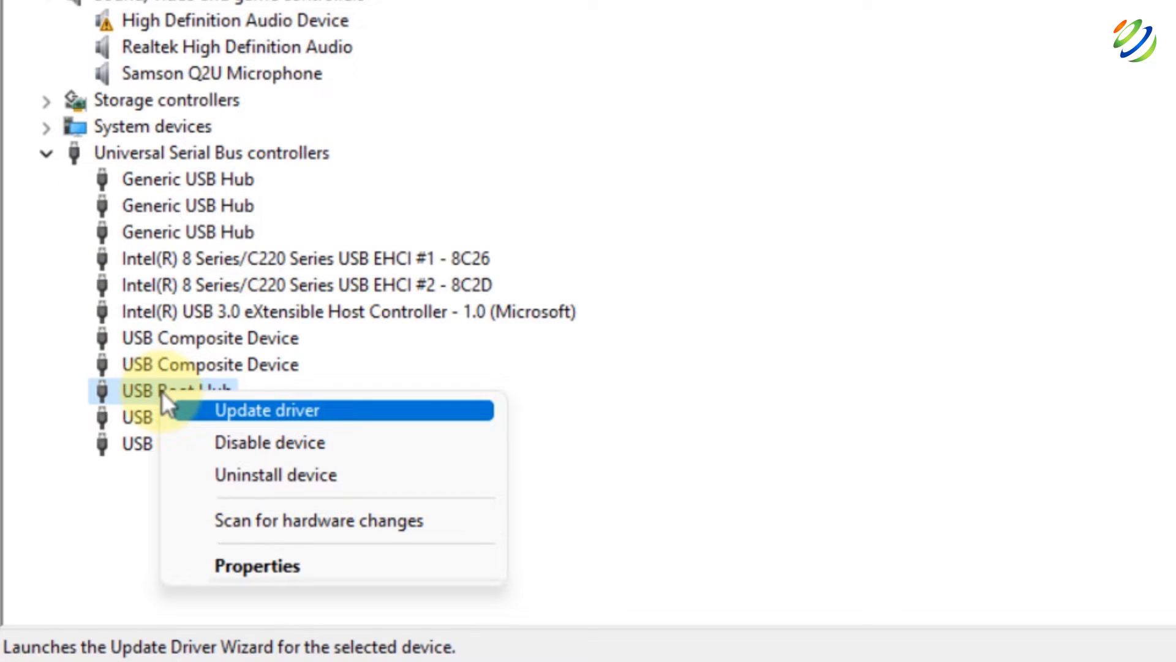
left_click(215, 408)
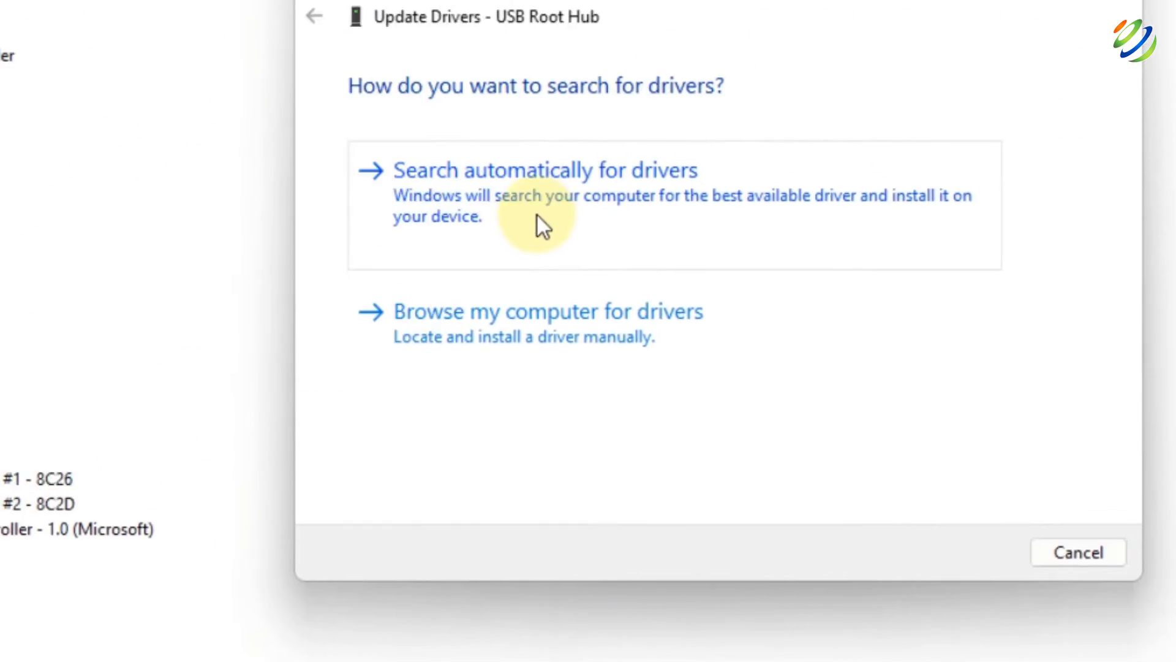
left_click(538, 226)
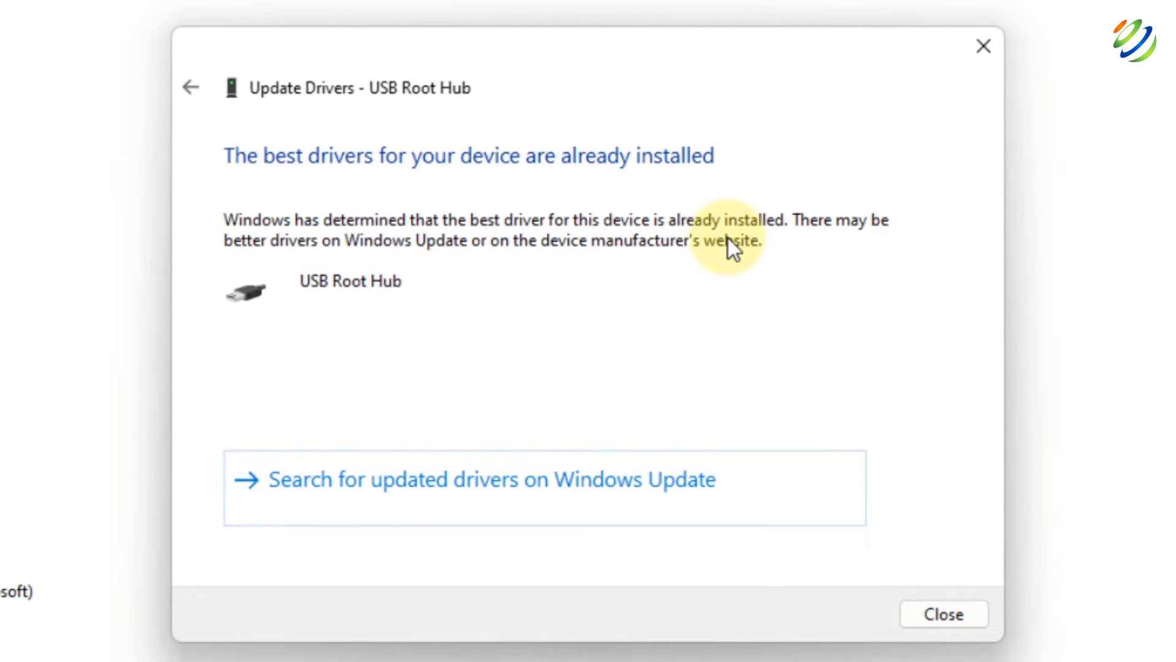
left_click(923, 609)
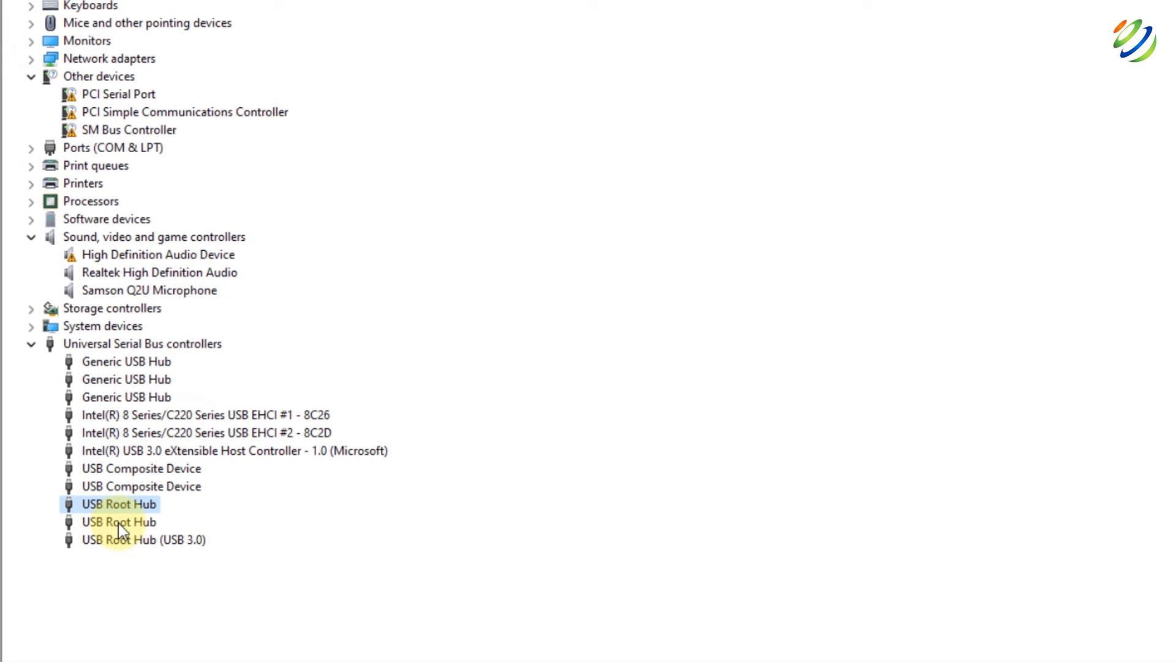
Run automatic driver searches on the second USB Root Hub and USB Root Hub (USB 3.0).
right_click(119, 523)
left_click(158, 531)
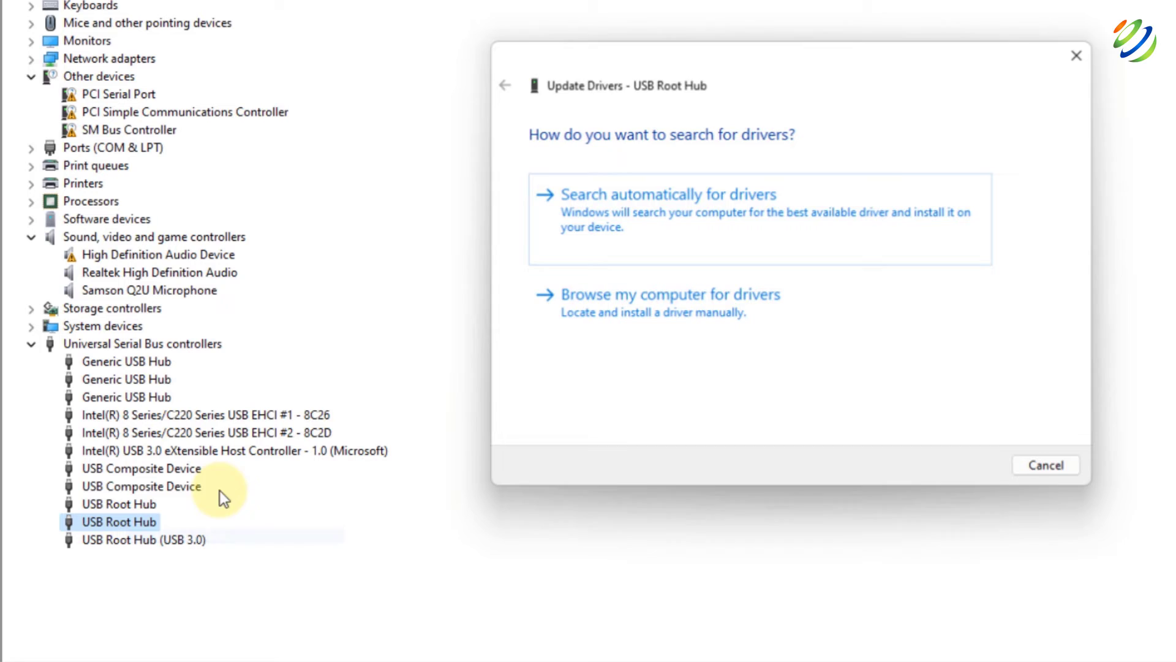
left_click(649, 230)
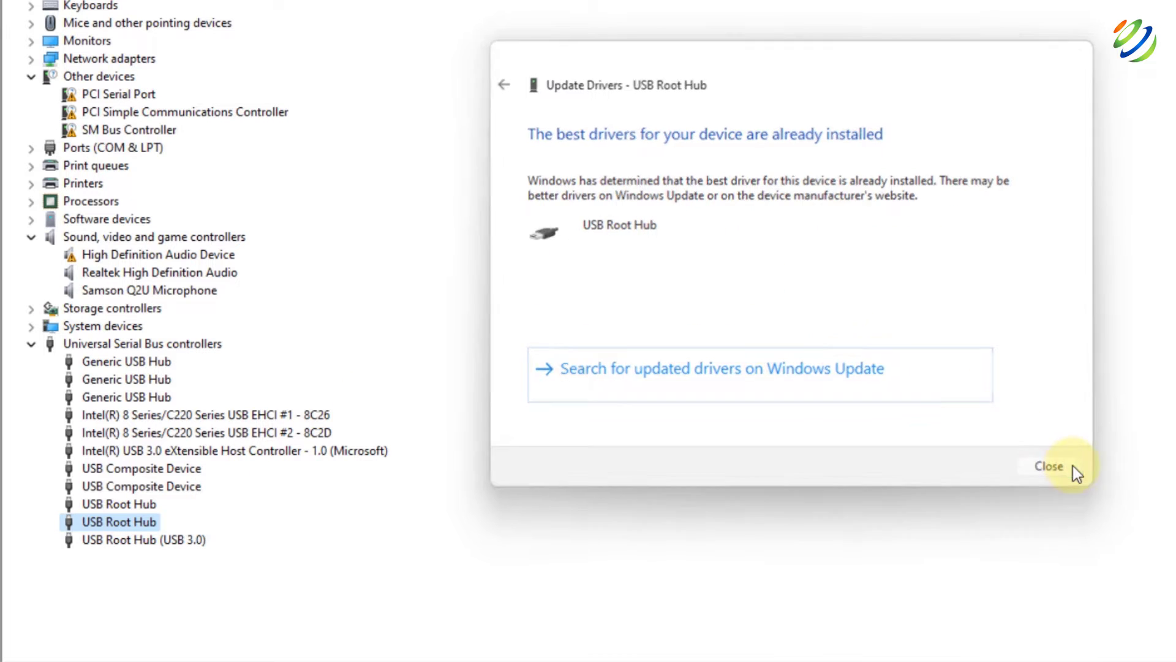
left_click(1072, 466)
right_click(119, 541)
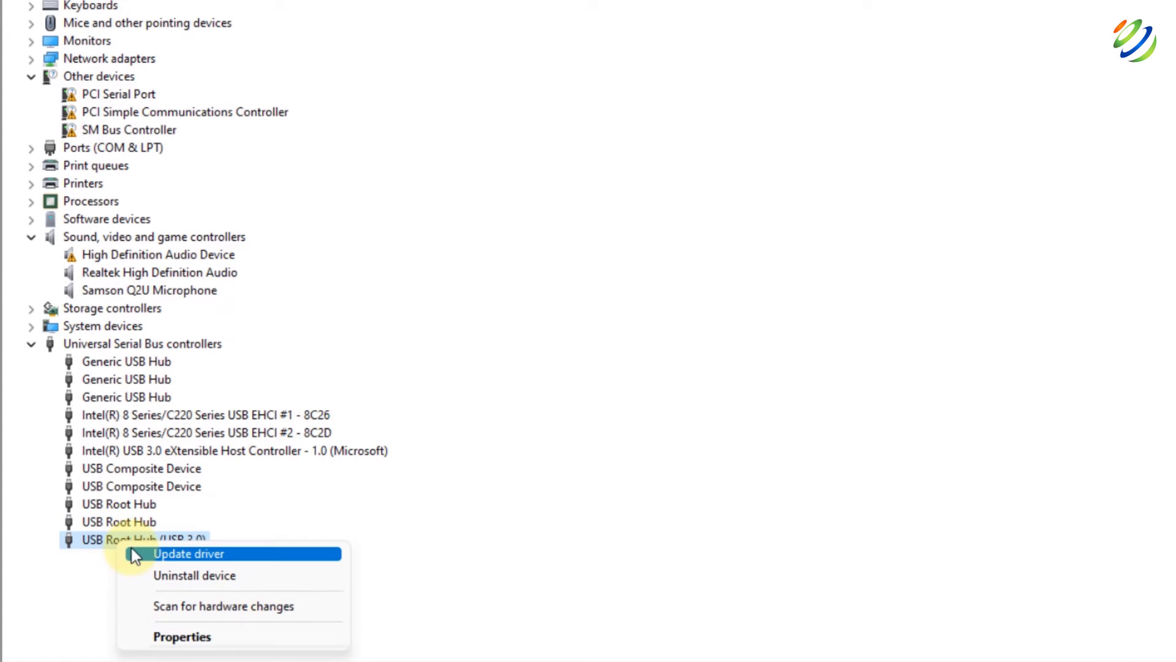
left_click(135, 554)
left_click(760, 234)
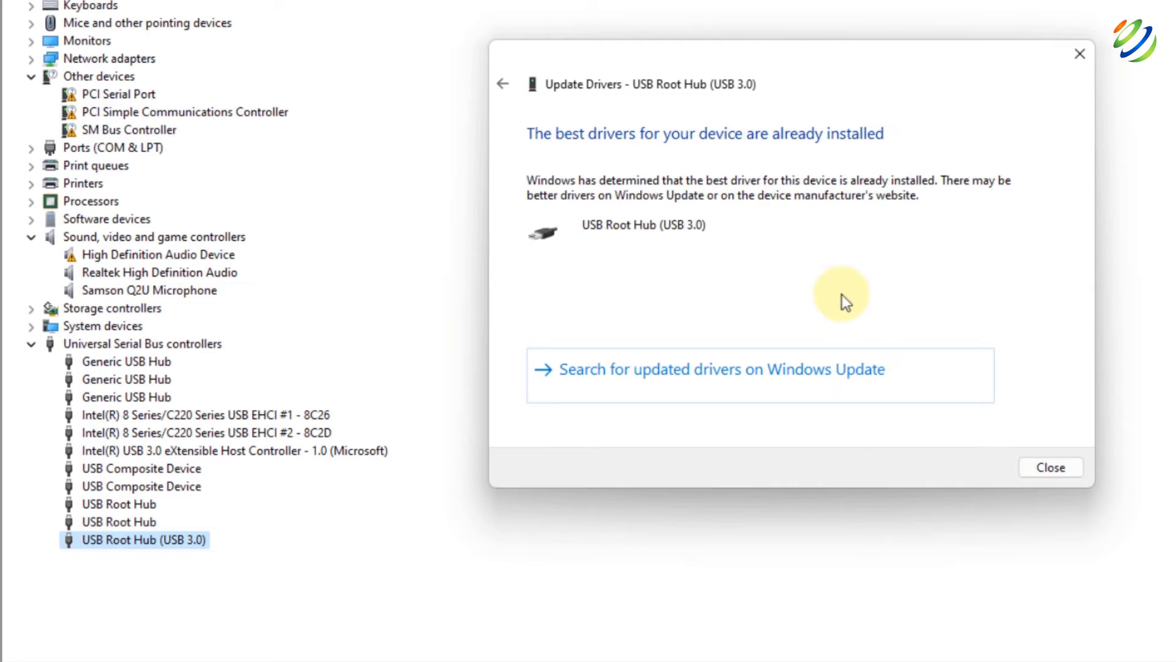
left_click(1061, 466)
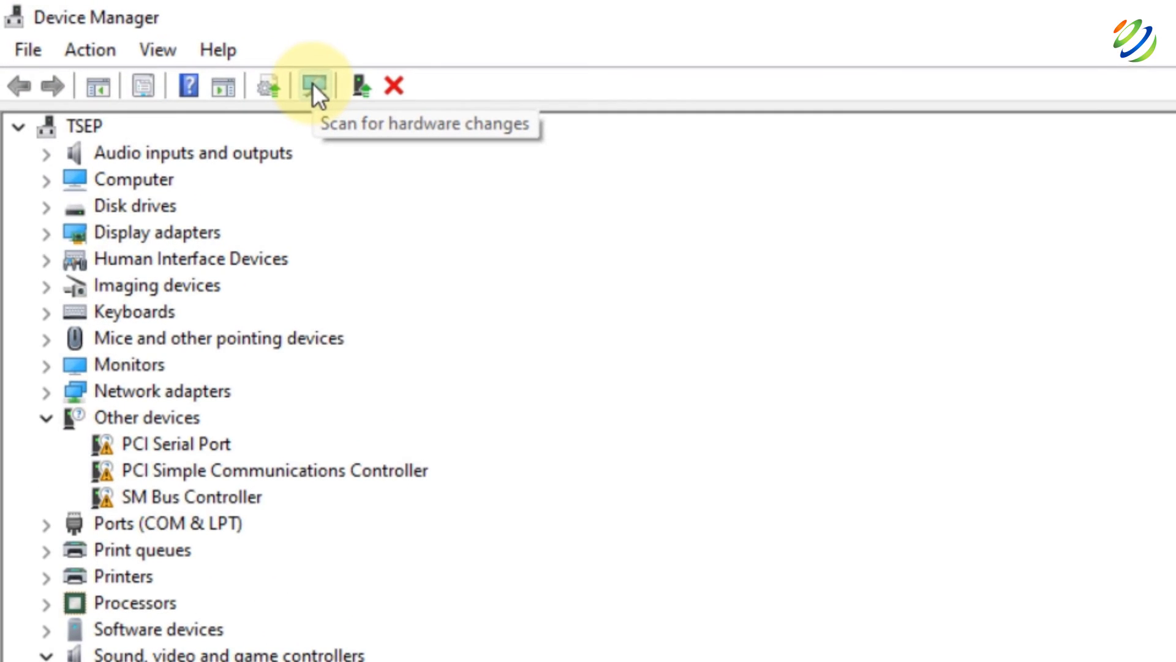
Scan for hardware changes, then uninstall PCI Serial Port.
left_click(313, 85)
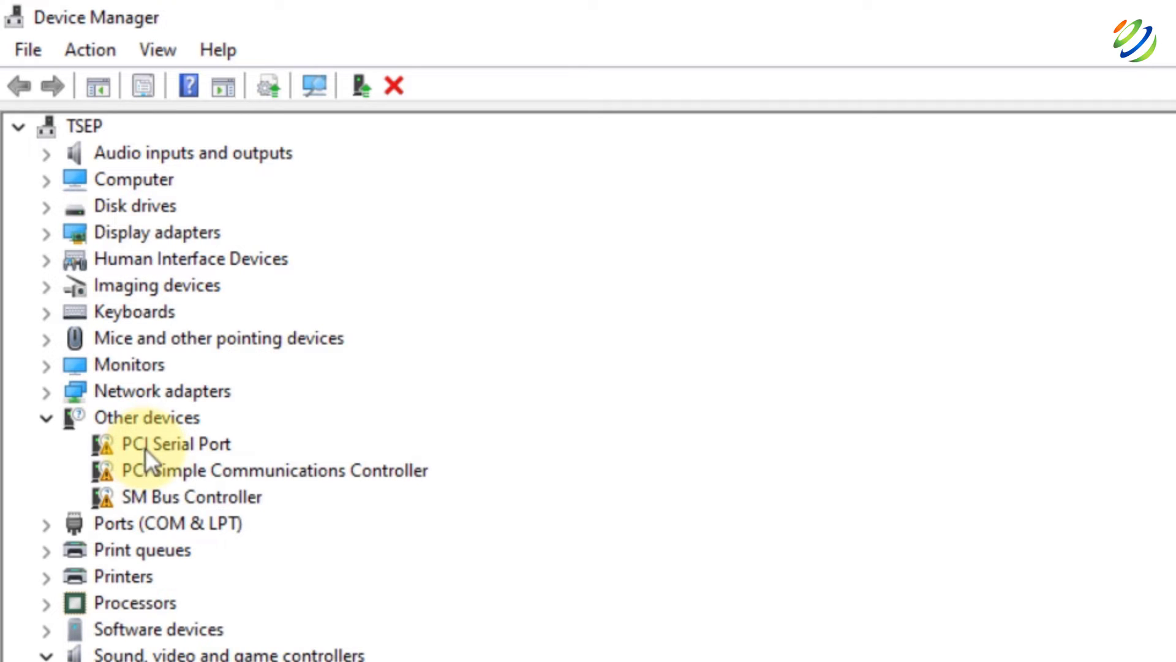
right_click(148, 448)
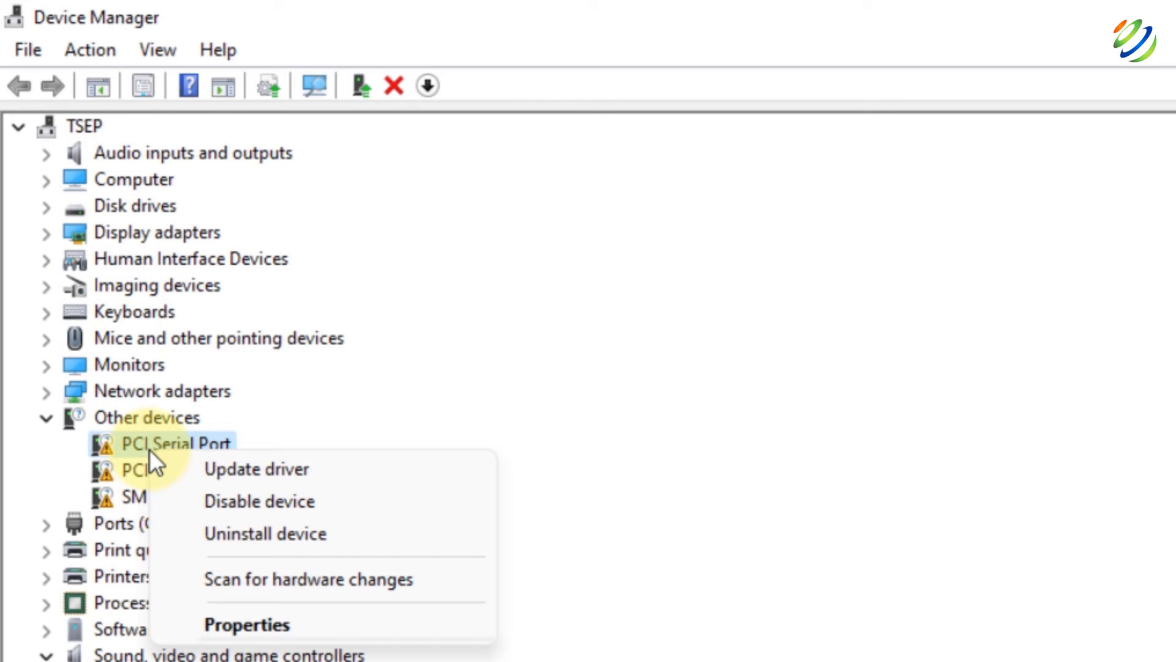
left_click(255, 531)
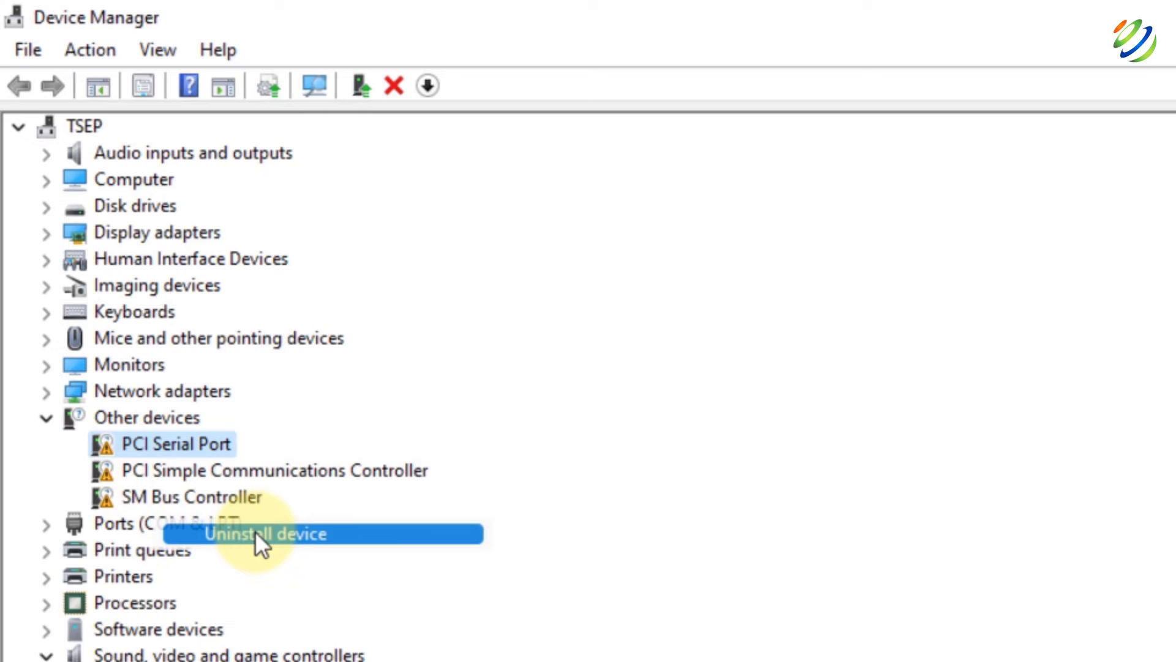
left_click(972, 636)
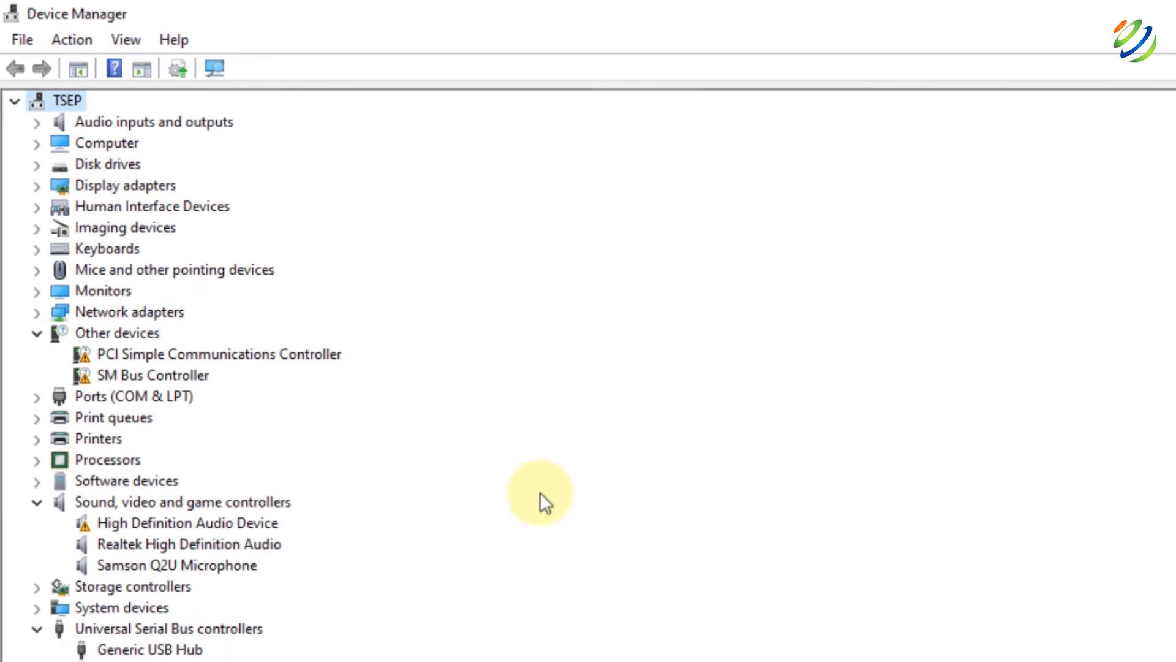
Uninstall PCI Simple Communications Controller and SM Bus Controller.
right_click(117, 355)
left_click(182, 429)
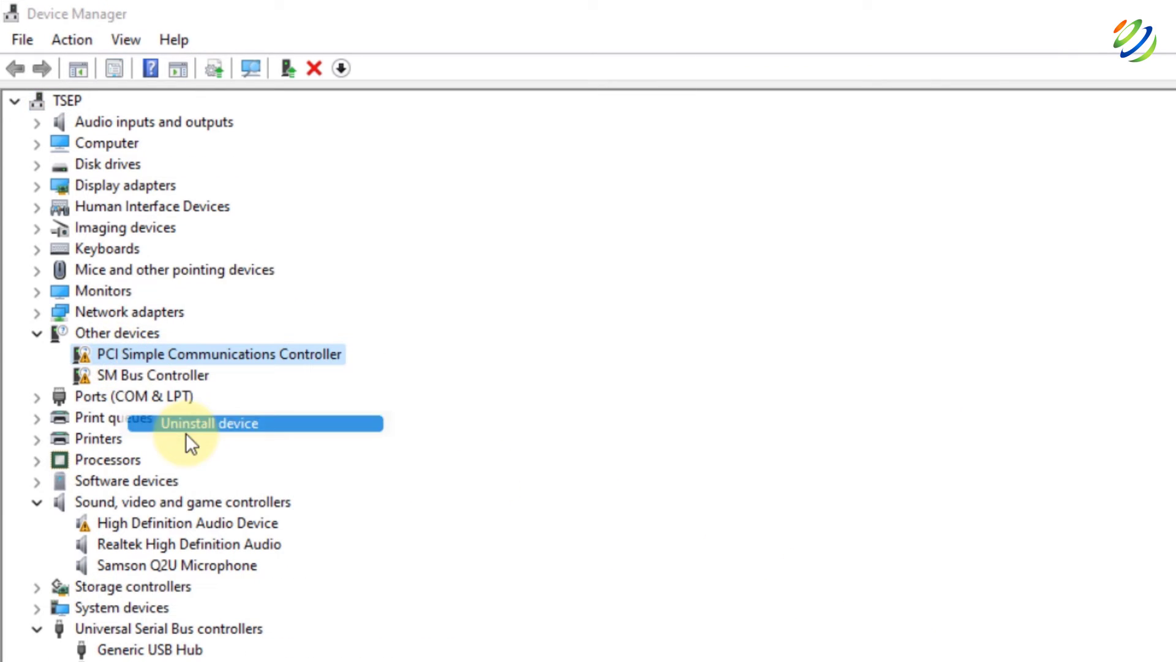
left_click(962, 631)
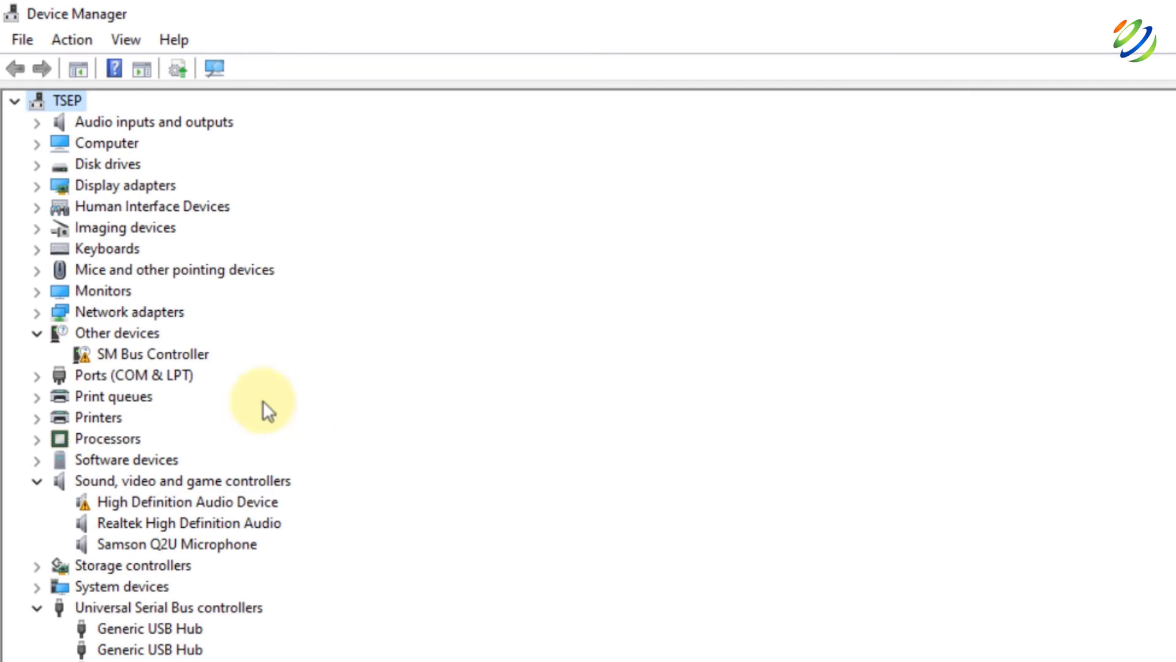
right_click(110, 352)
left_click(167, 425)
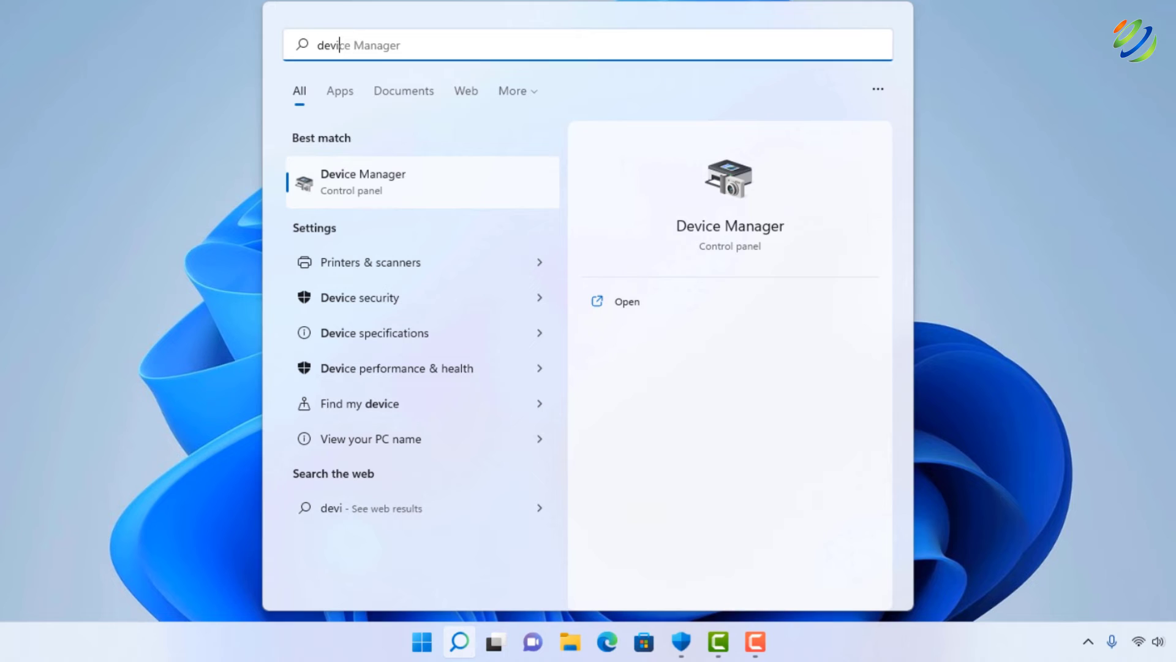
Reopen Device Manager and stop Windows turning off the first USB Root Hub to save power.
key("Return")
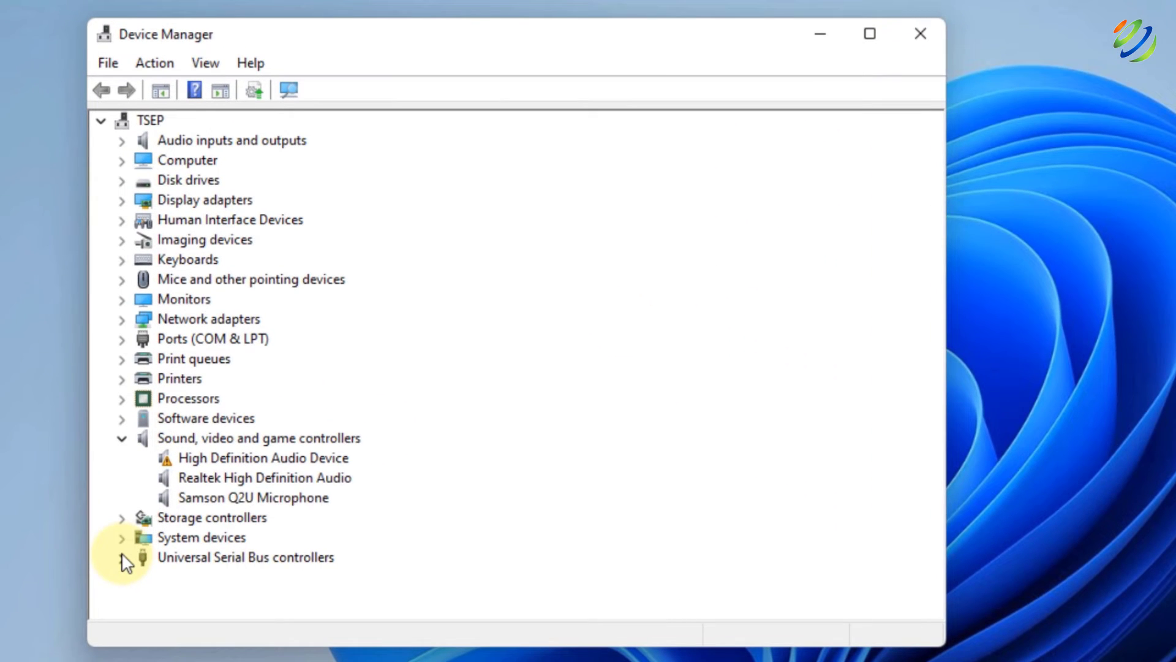
left_click(123, 559)
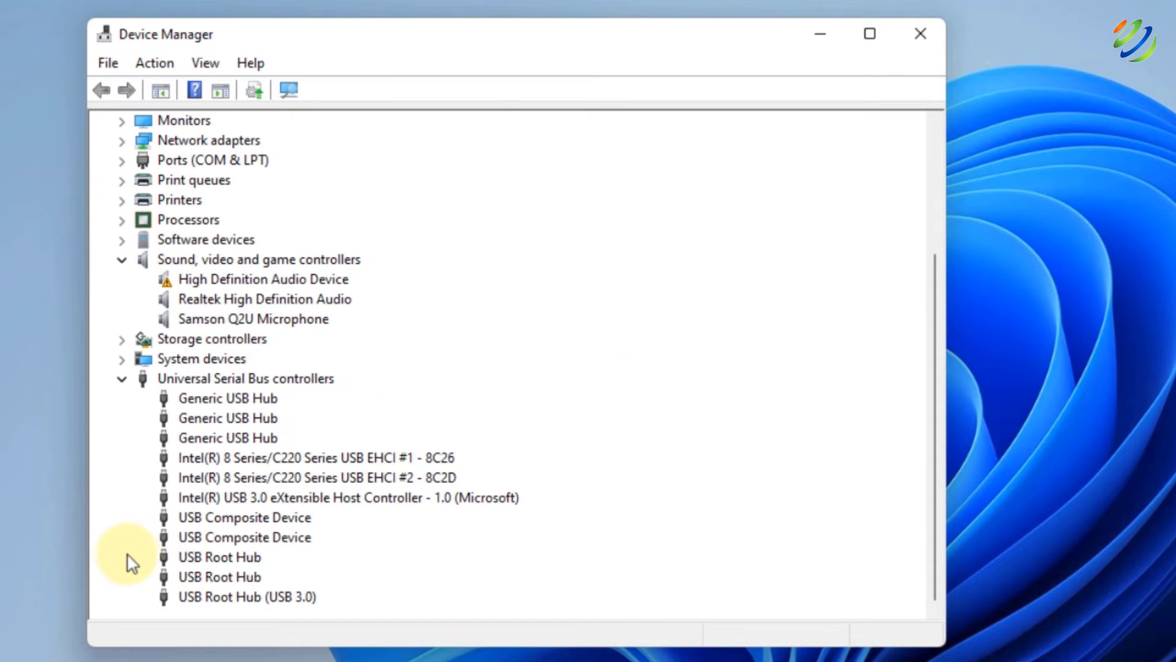
left_click(226, 559)
right_click(214, 561)
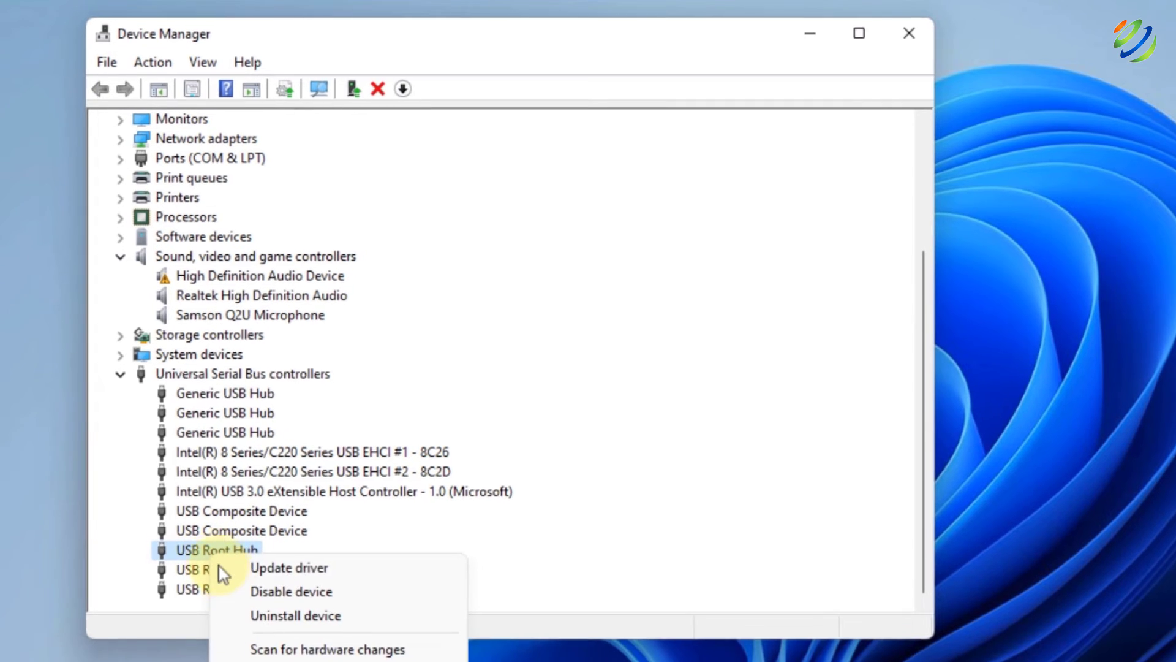
left_click(309, 661)
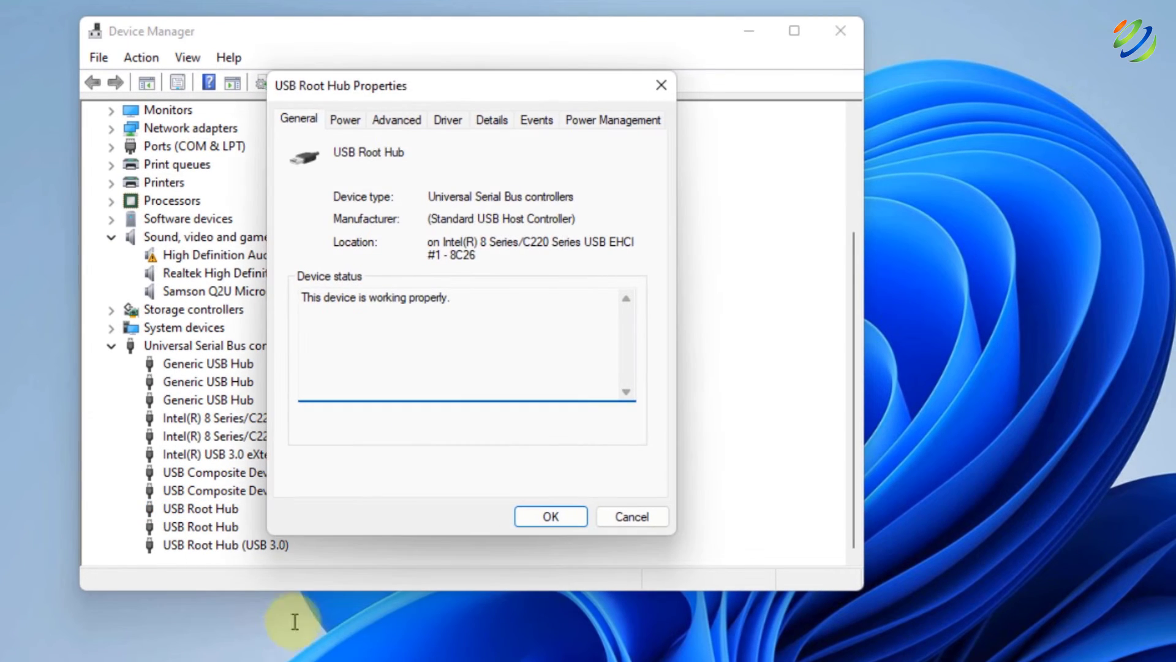
left_click(617, 124)
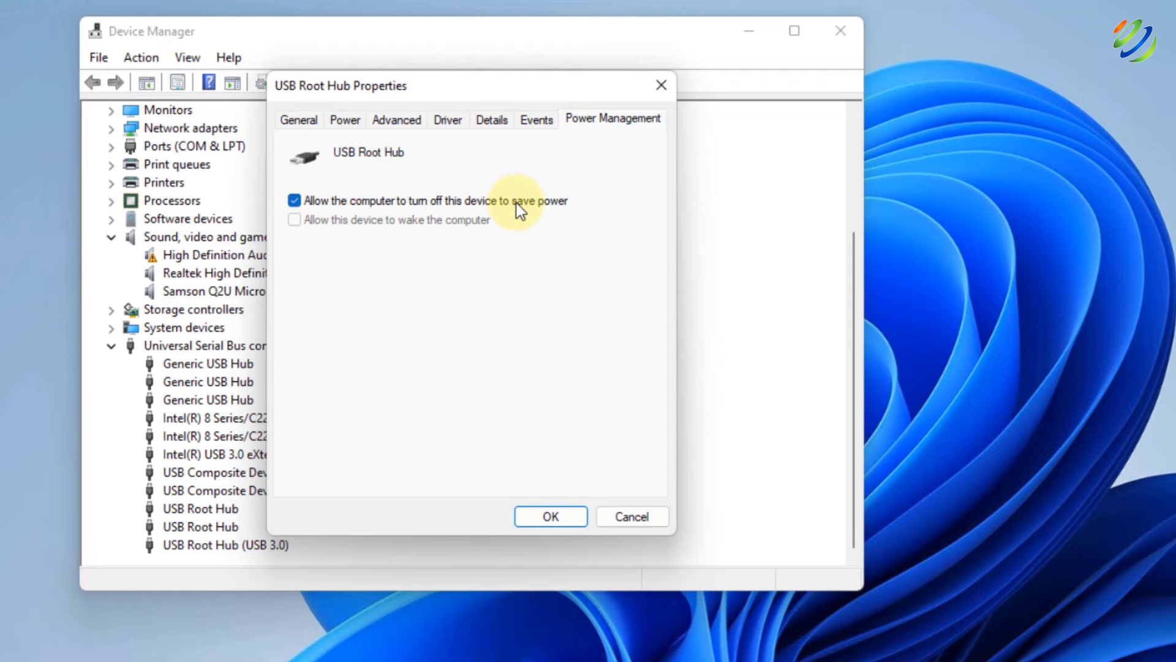
left_click(294, 201)
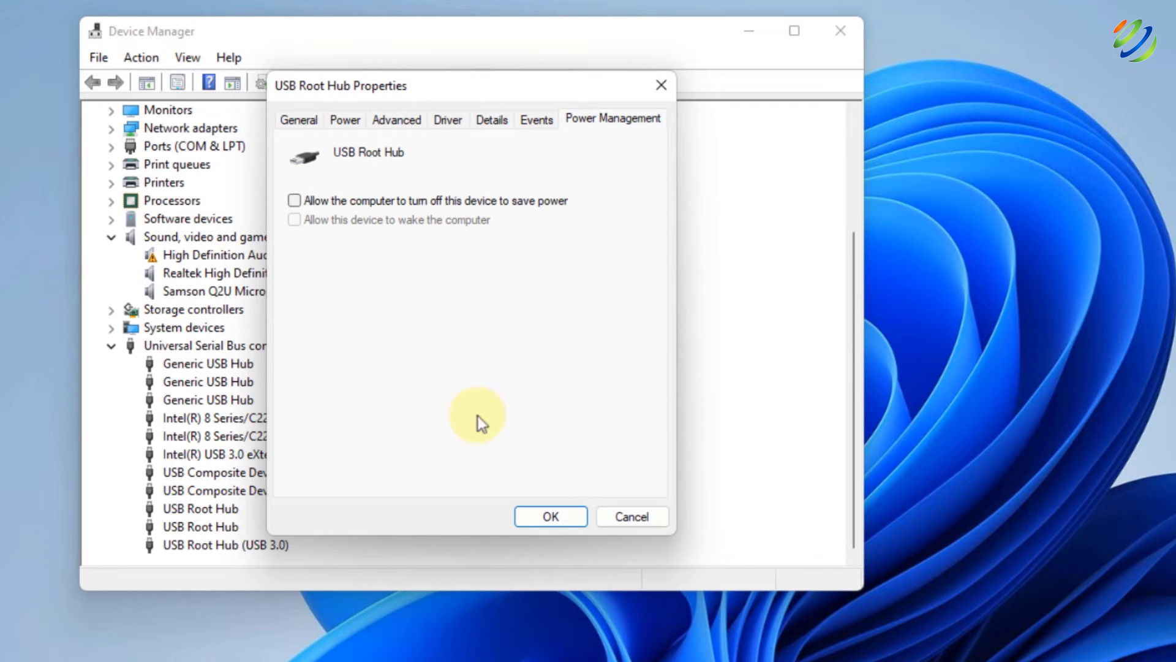
left_click(551, 517)
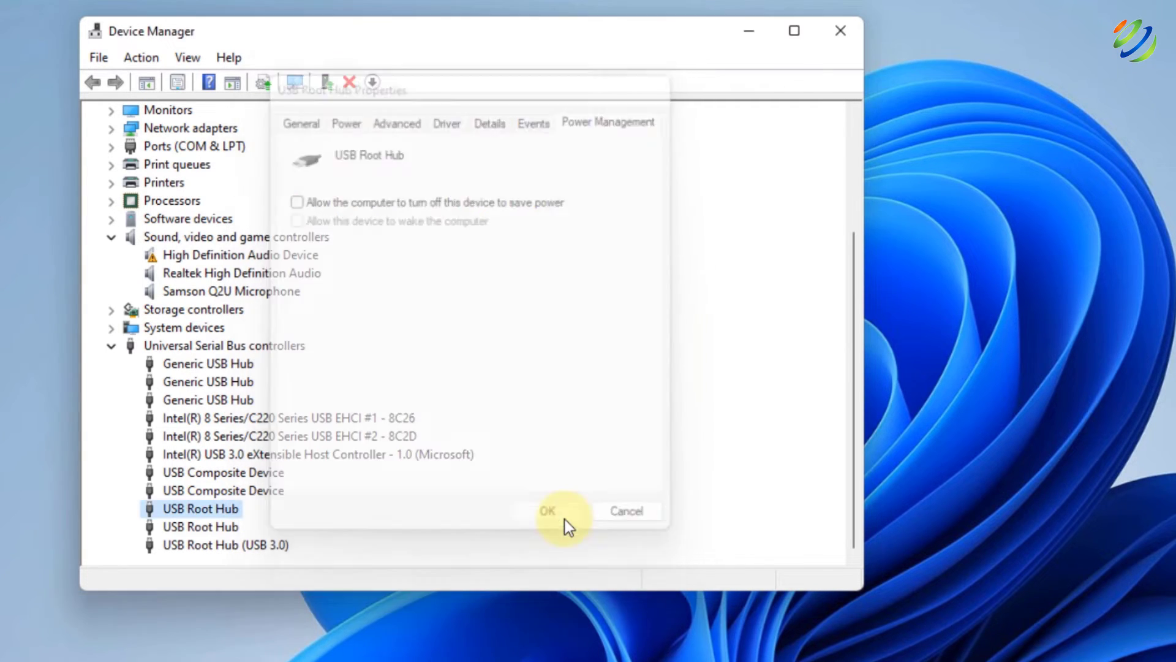
Disable power saving on the second USB Root Hub and confirm the USB Root Hub (USB 3.0) properties.
right_click(219, 527)
left_click(301, 642)
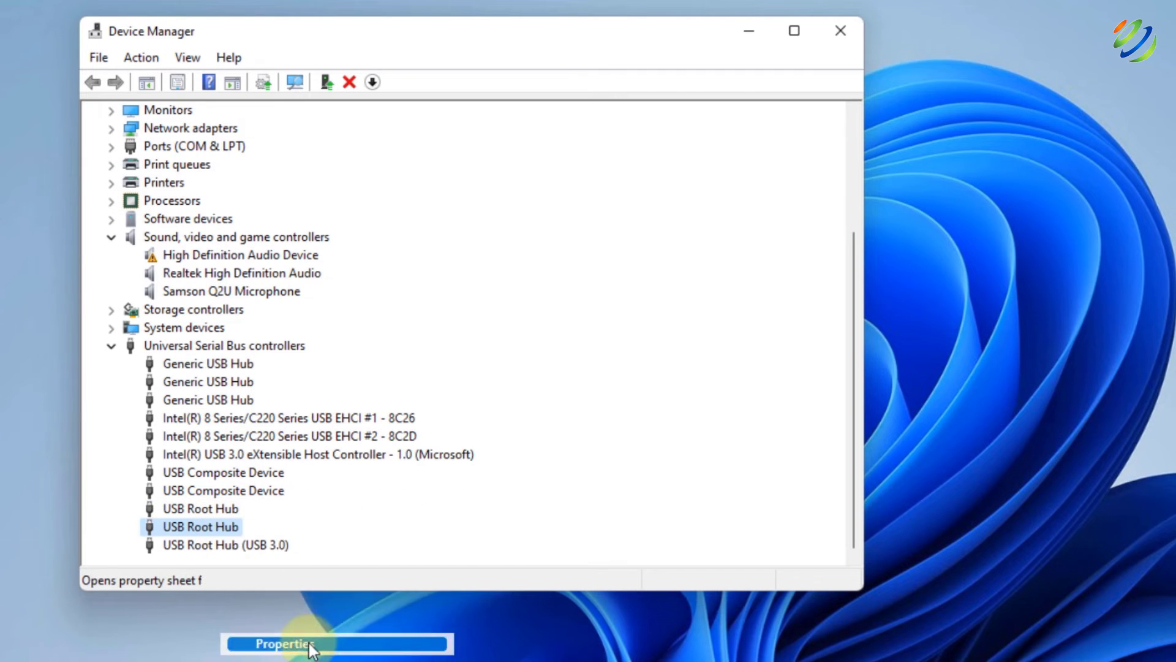
left_click(589, 126)
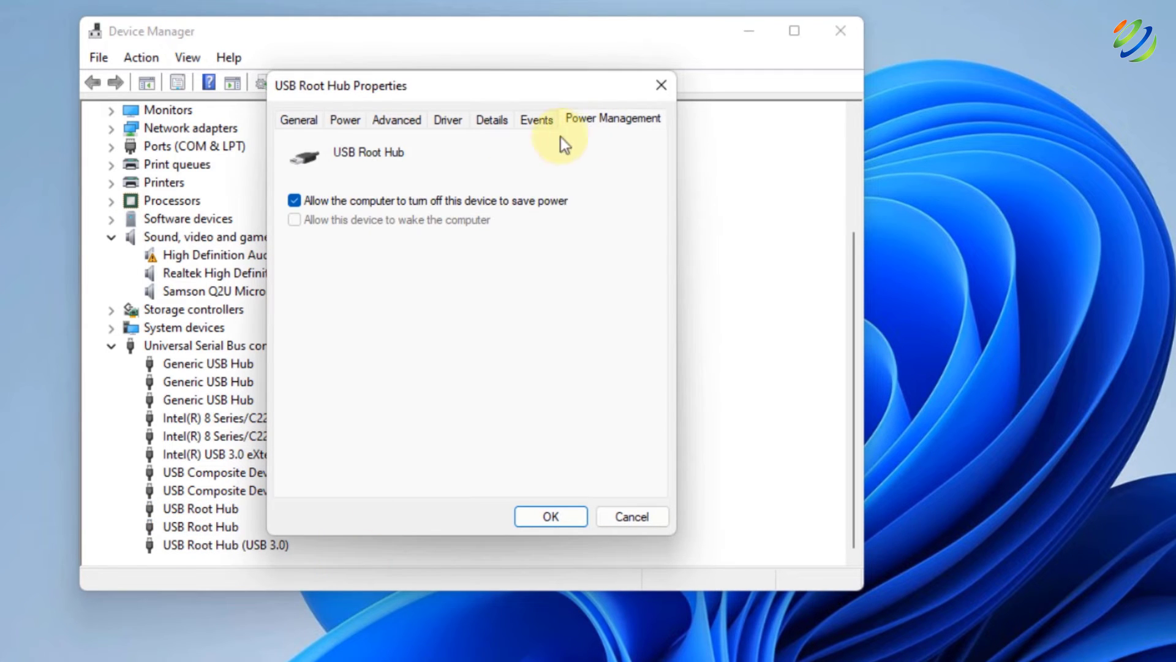
left_click(321, 204)
left_click(551, 517)
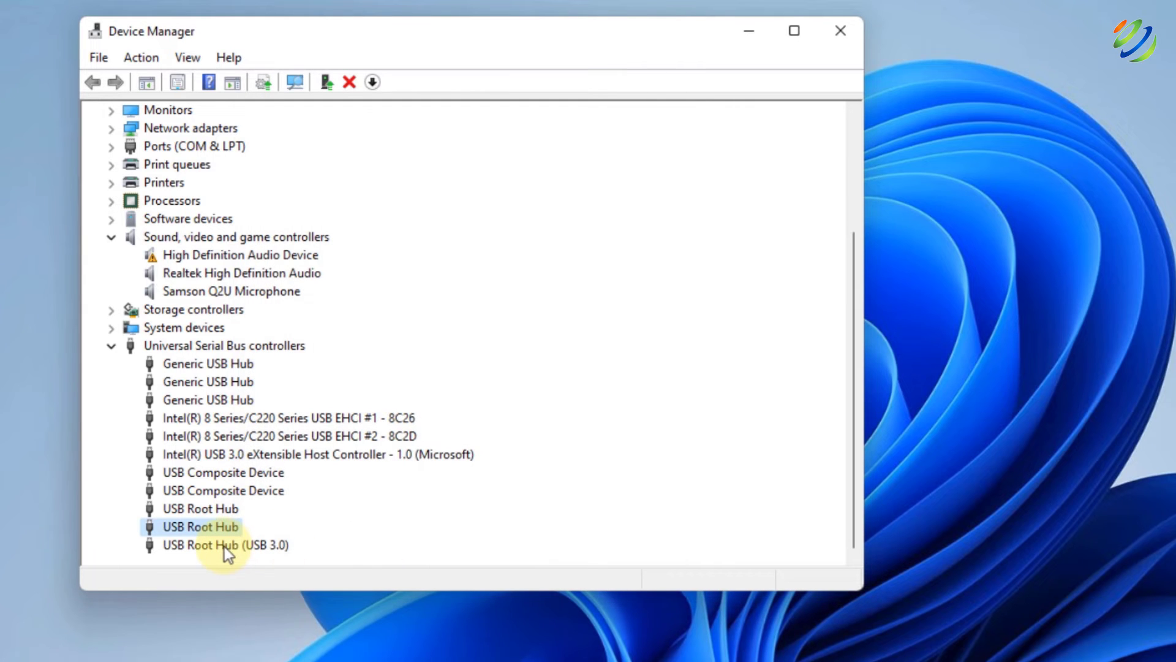
right_click(223, 546)
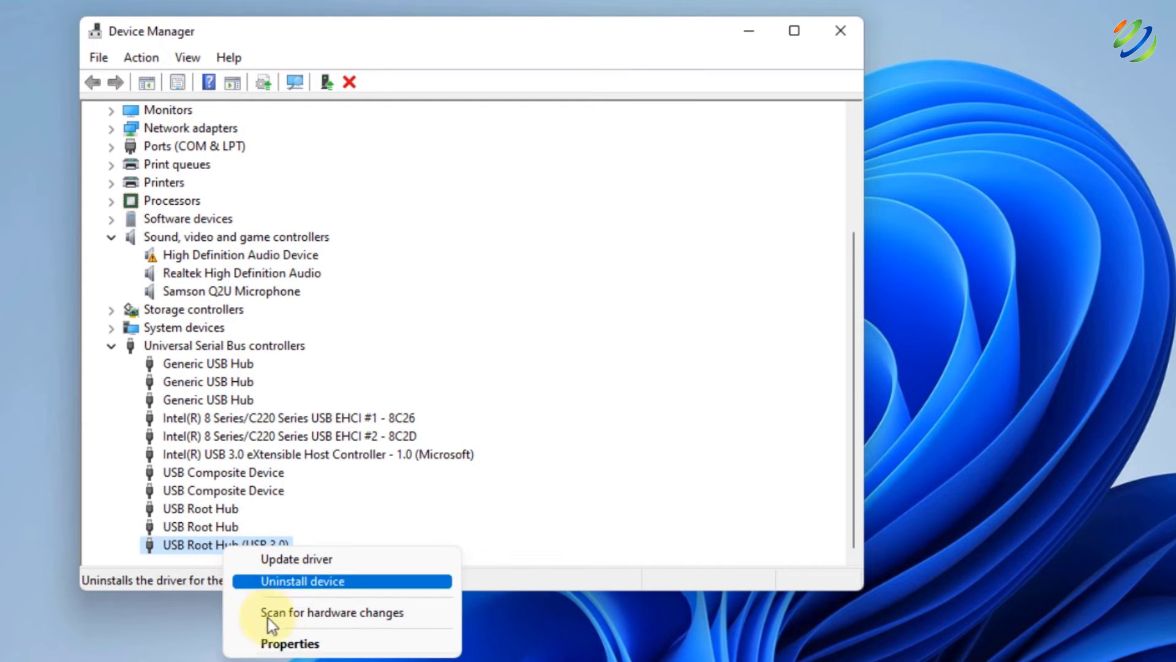
left_click(278, 636)
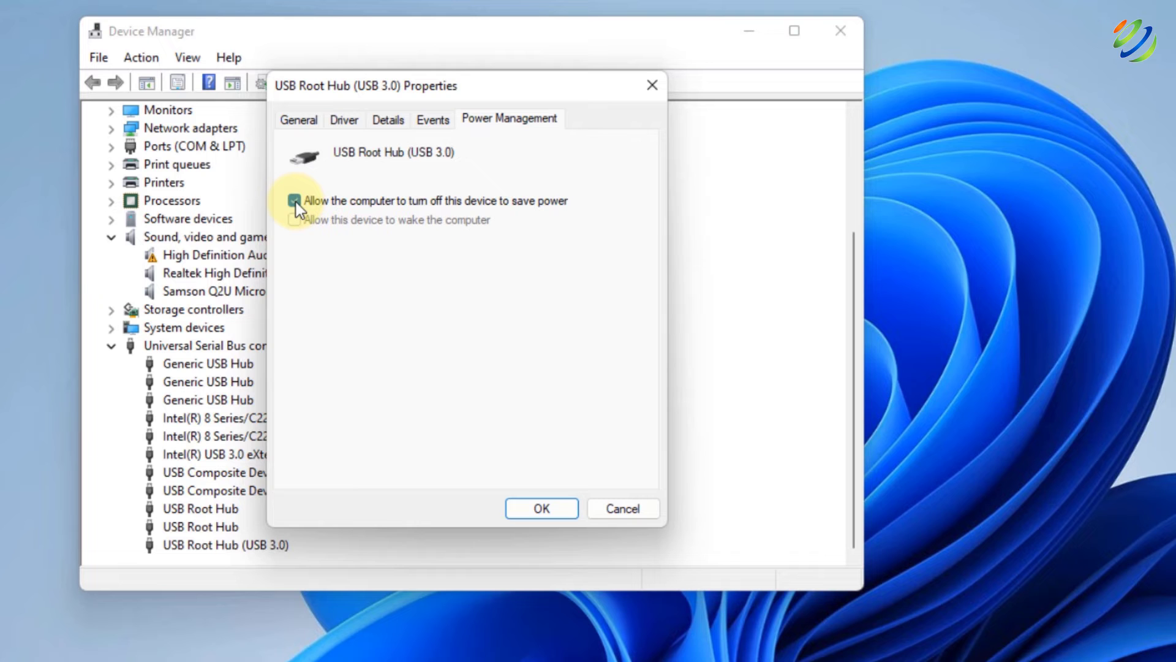
left_click(568, 512)
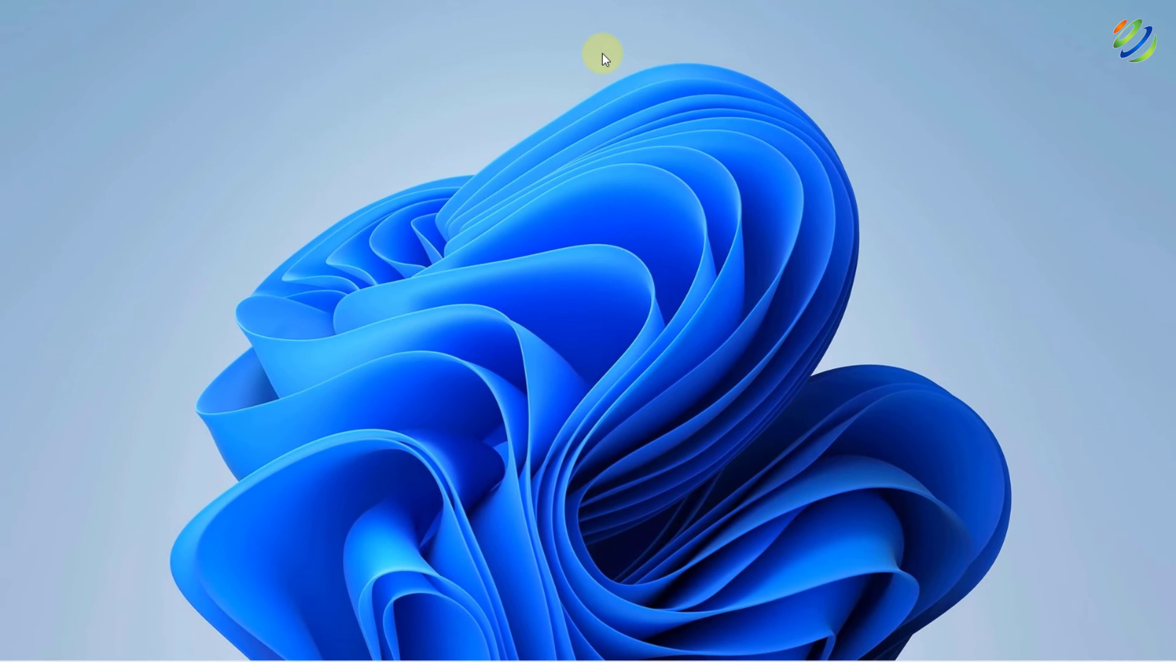
Open Task Manager from a Start search for 'task', switch to More details, and open the File menu.
key("super")
type("task")
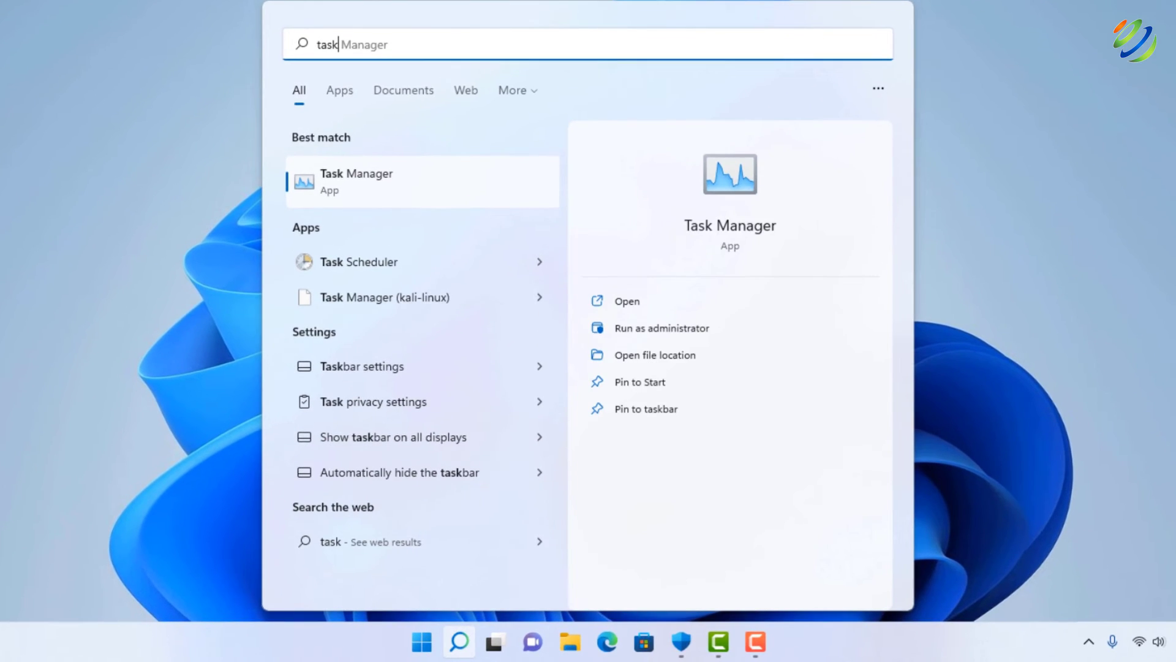
left_click(480, 185)
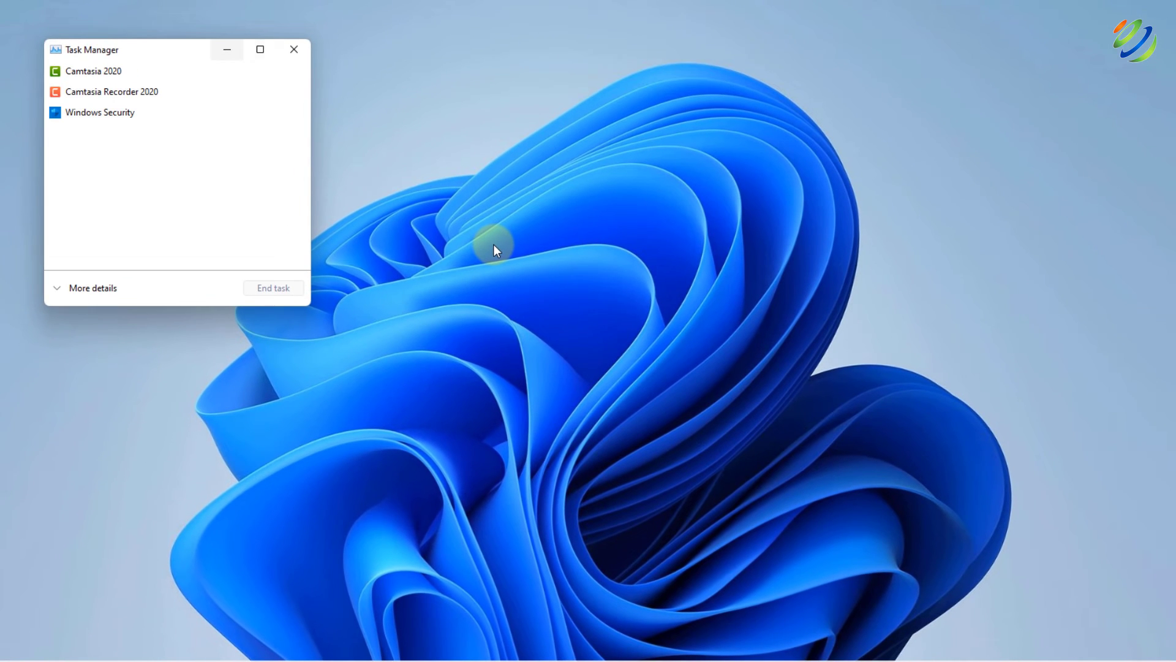
left_click(93, 286)
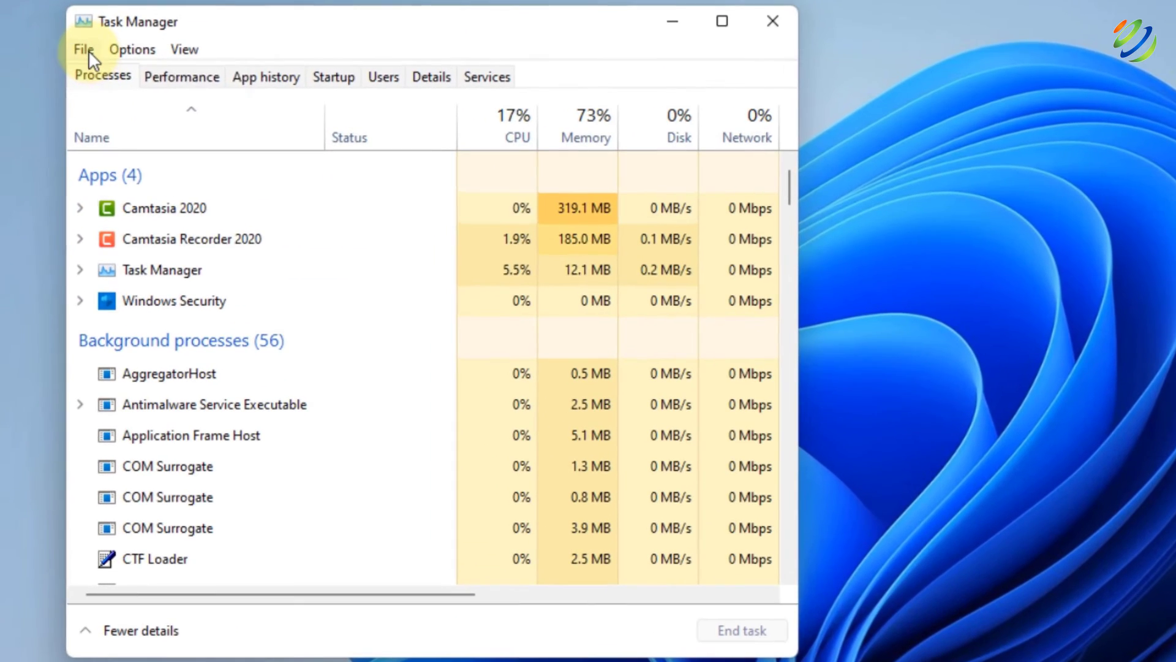
left_click(86, 50)
left_click(73, 52)
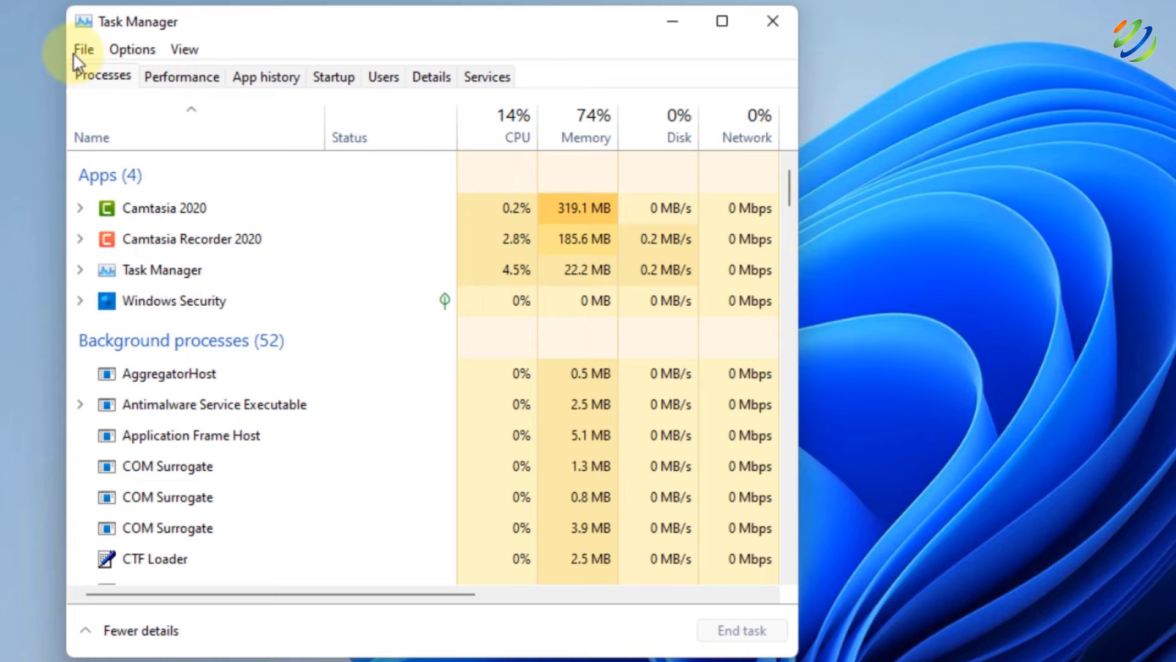
left_click(71, 53)
Start a new task and browse into the C:\Windows folder.
left_click(107, 75)
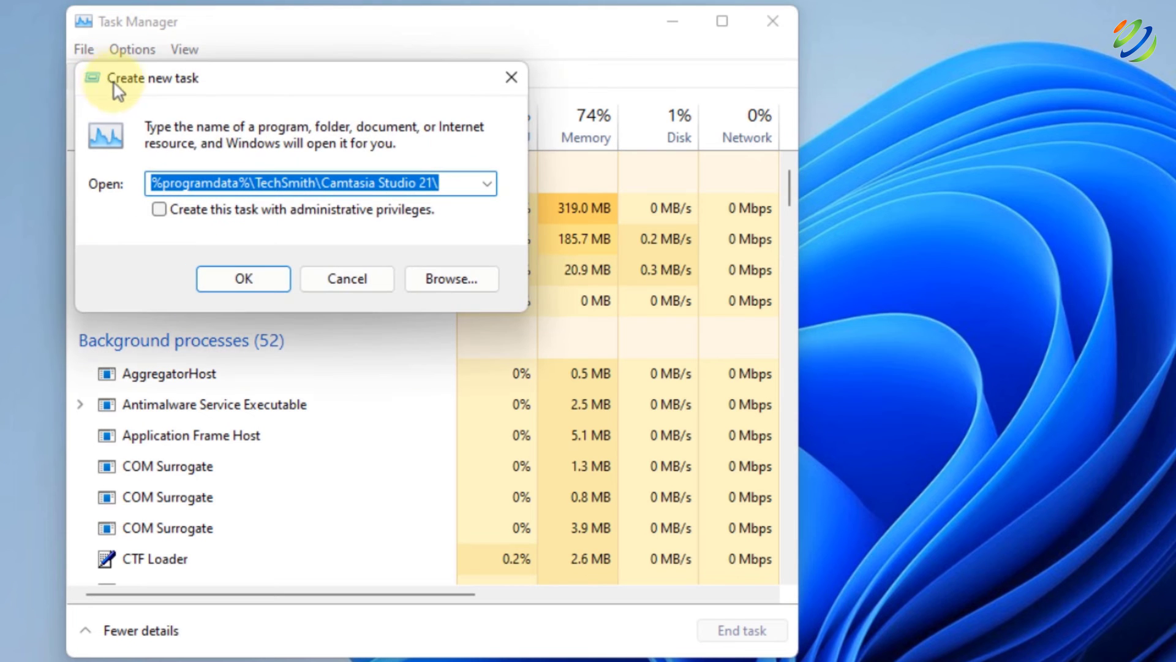
left_click(455, 276)
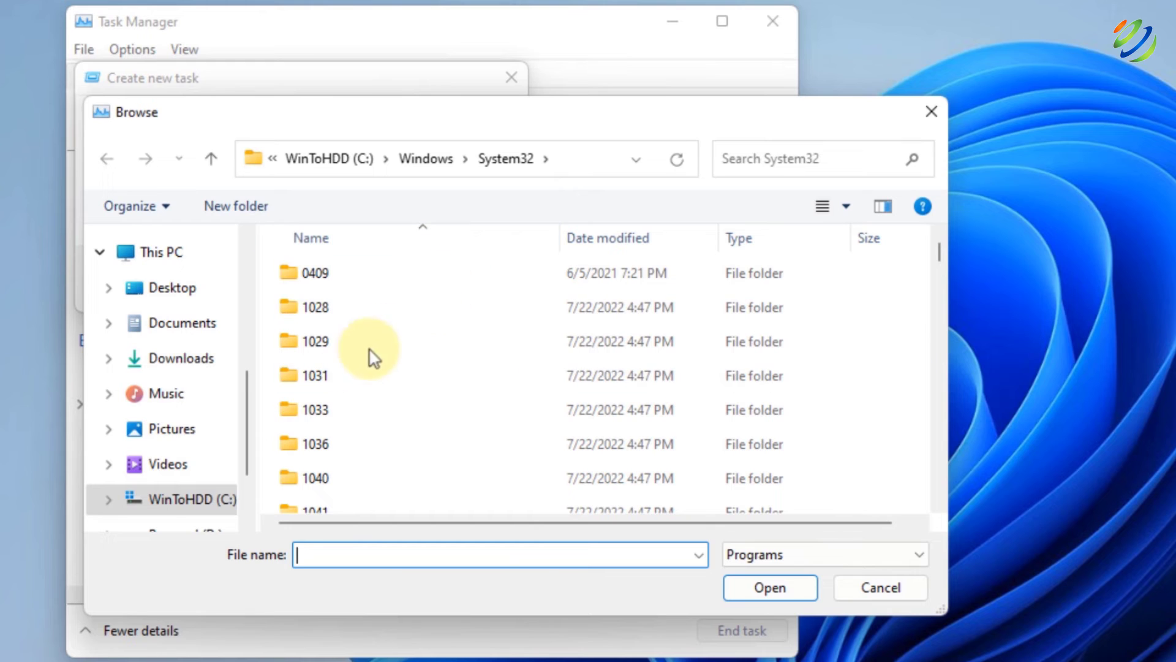
left_click(202, 501)
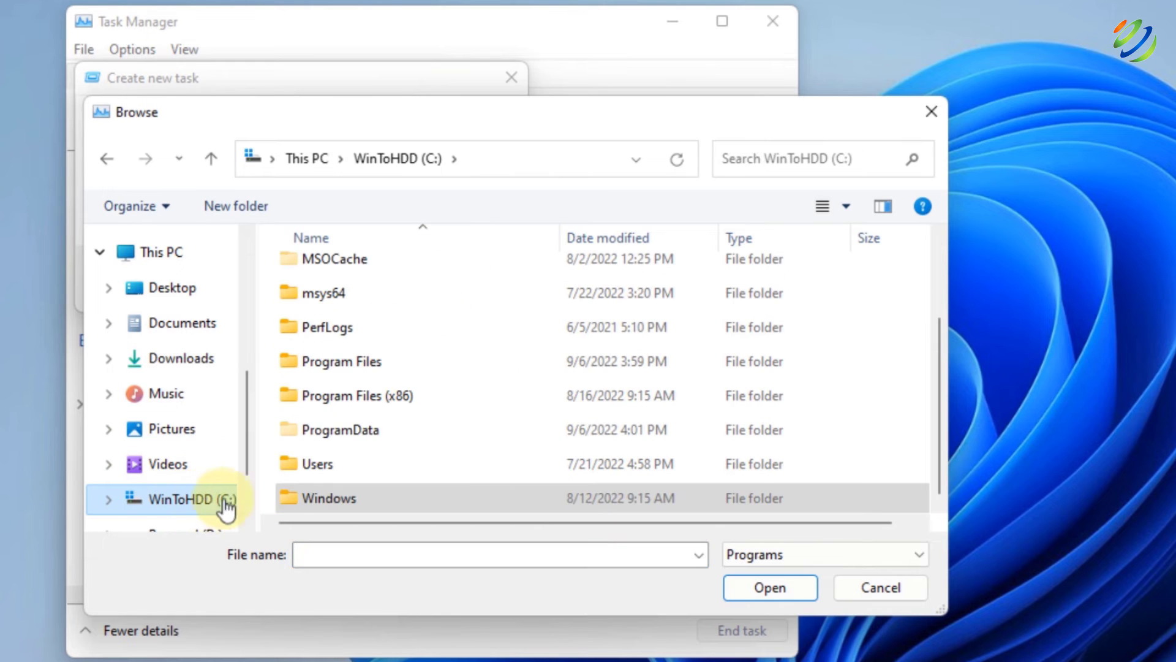
double_click(359, 494)
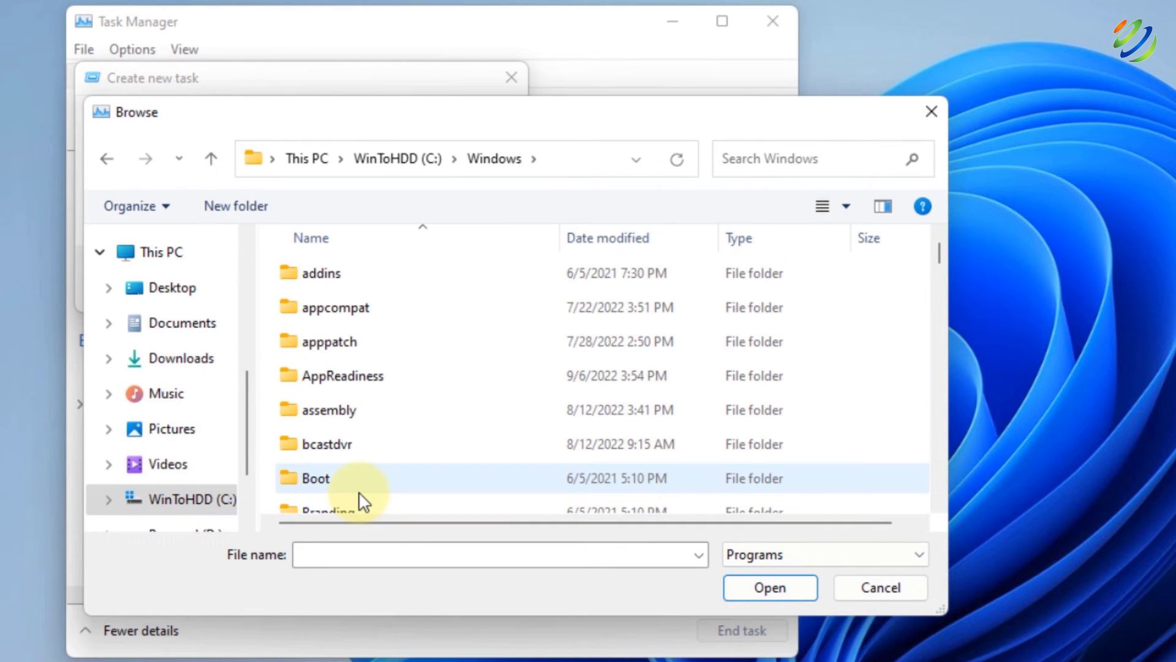
Enter the System32 folder and select cmd as the program to run.
scroll(371, 429, "down", 3)
left_click(377, 393)
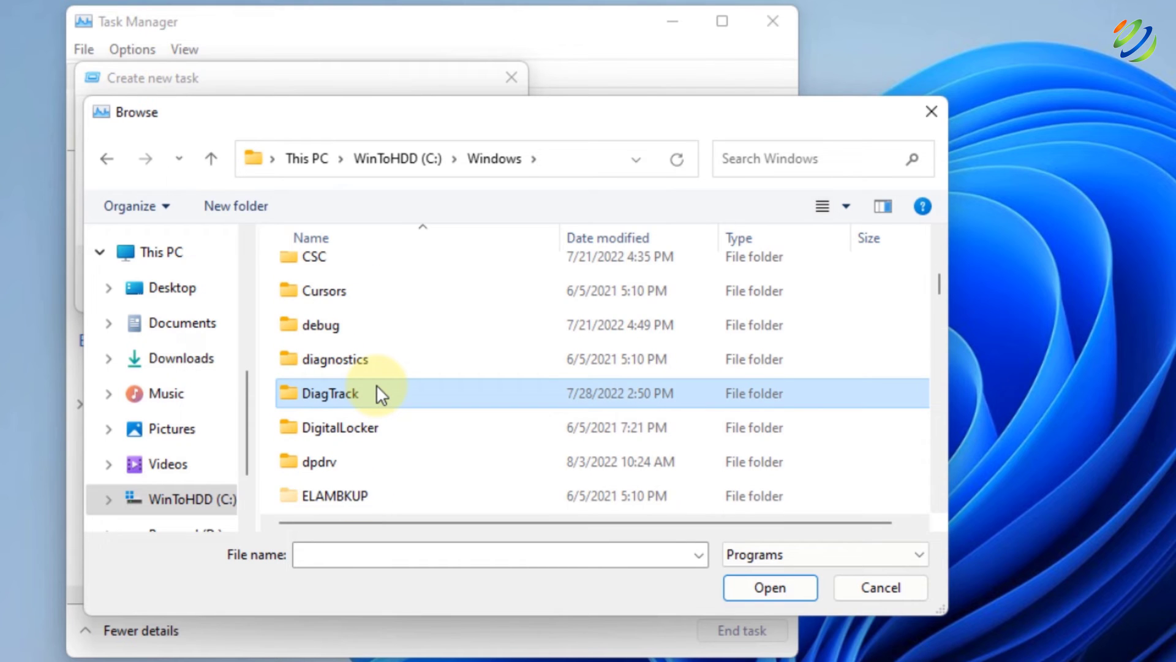
key("s")
key("Down")
key("Down")
key("Down")
key("Down")
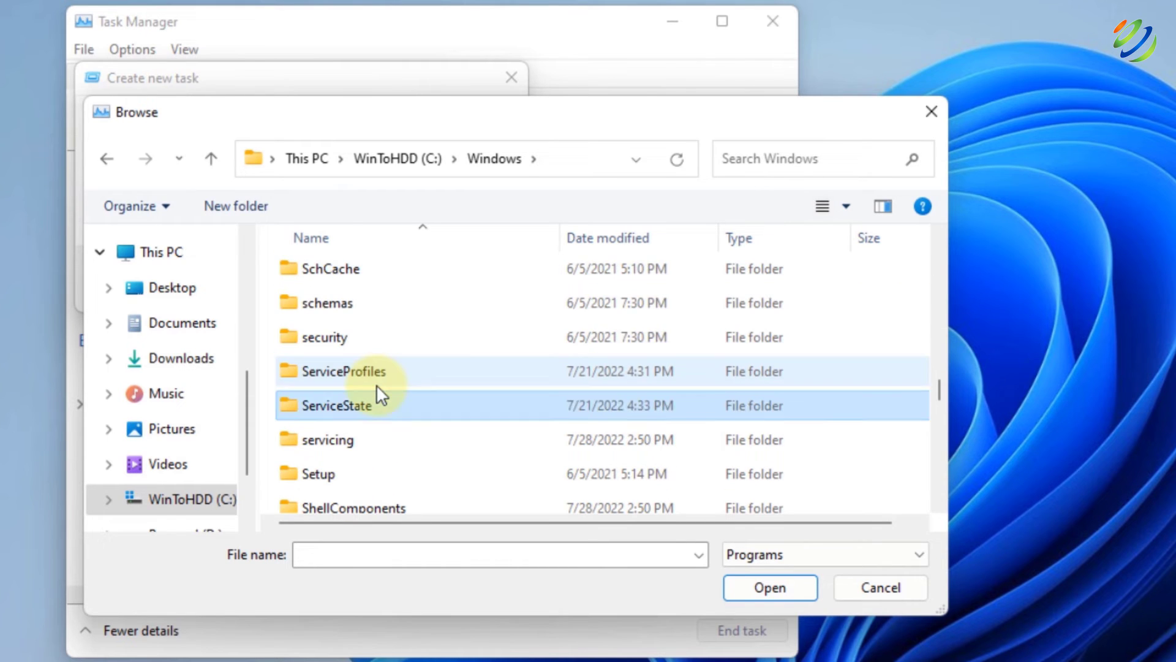
key("Down")
key("Down")
key("Down")
key("Down")
key("Down")
key("Down")
key("Down")
key("Down")
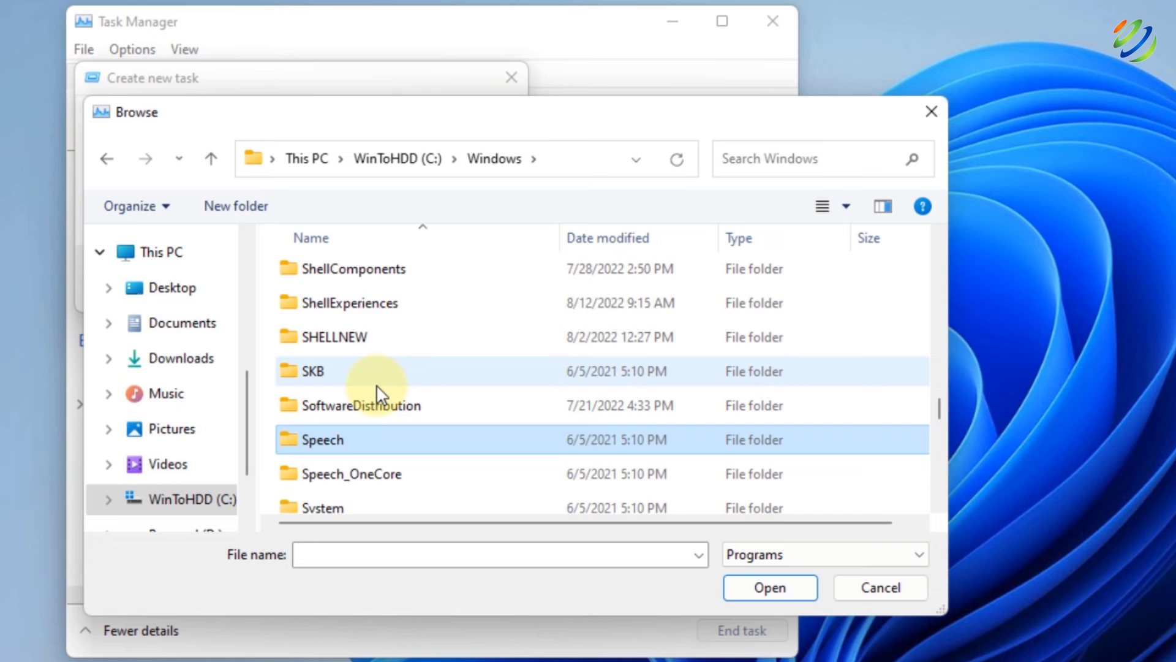
key("Down")
key("Down")
key("Down")
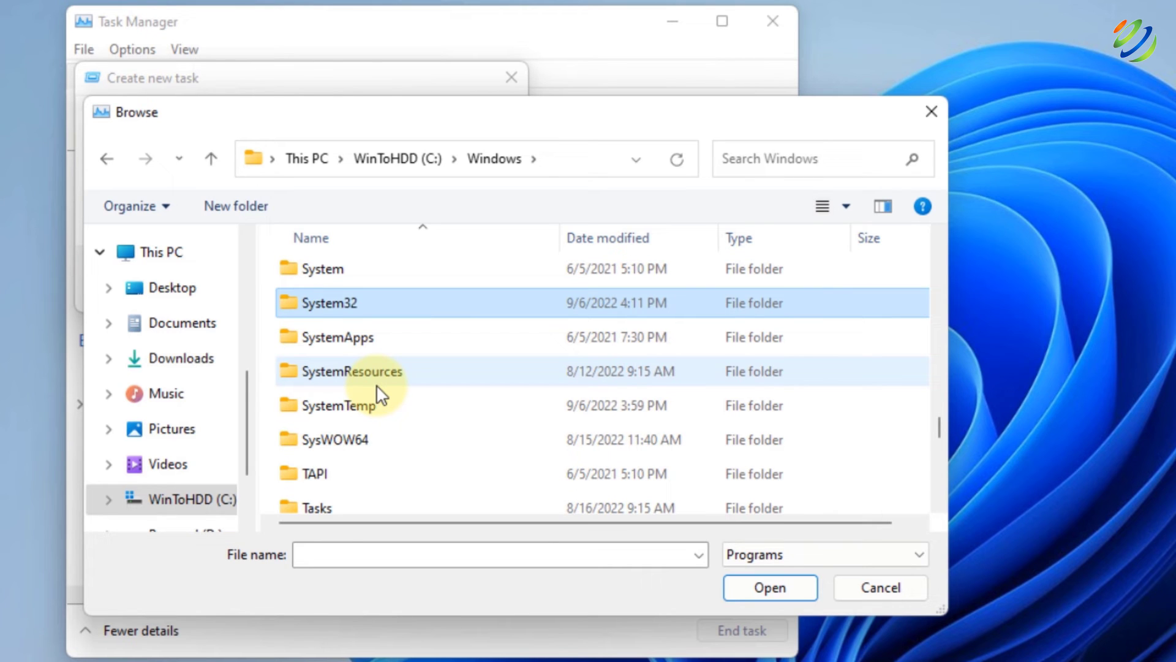
key("Return")
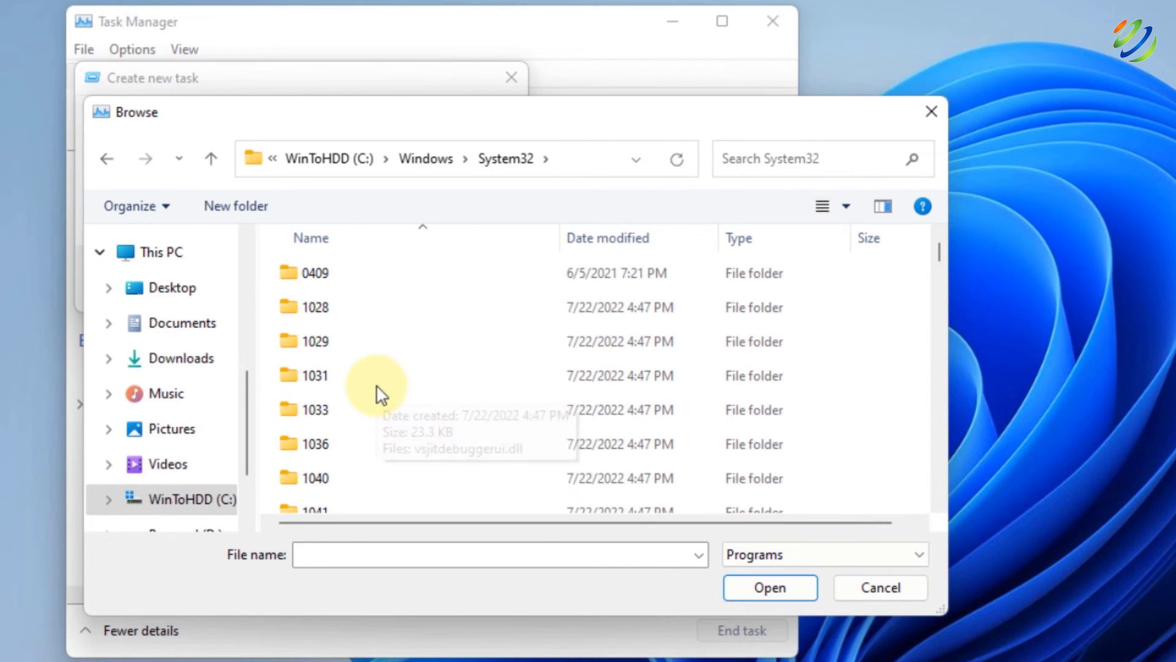
scroll(360, 398, "down", 6)
scroll(359, 393, "down", 10)
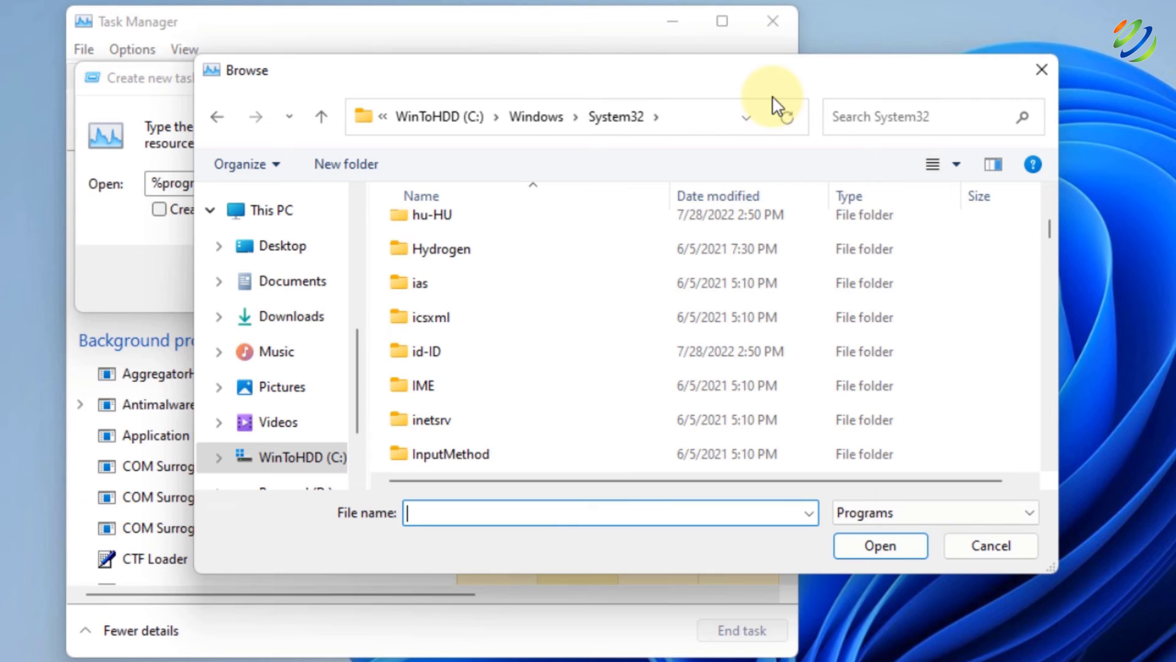
type("cmd")
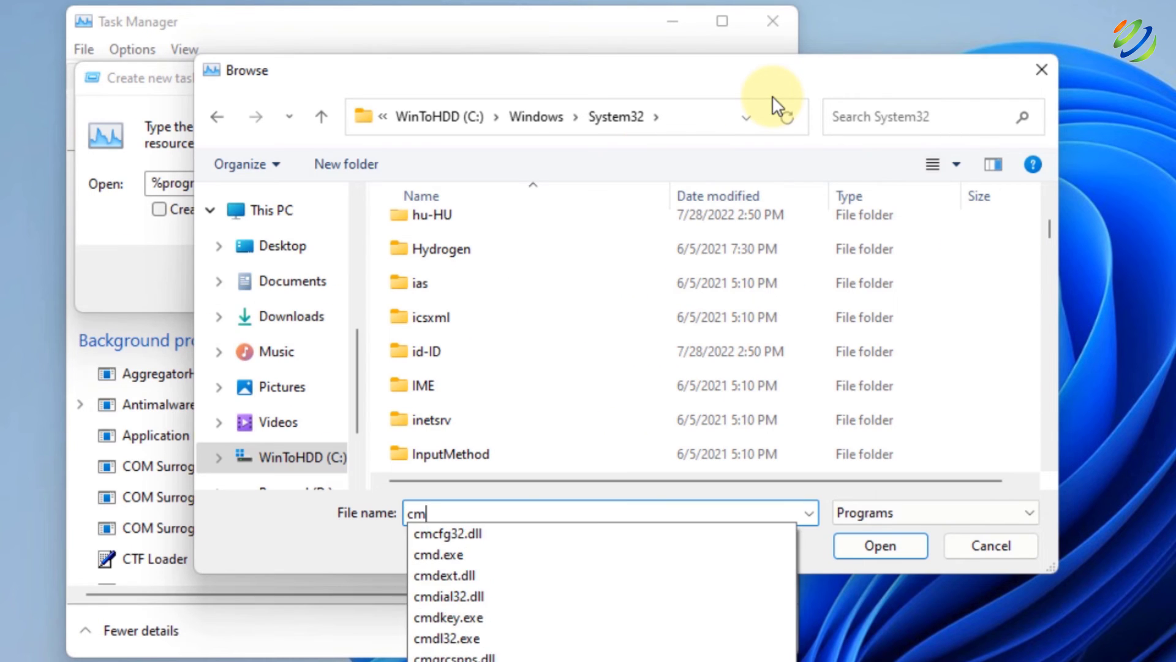
key("Return")
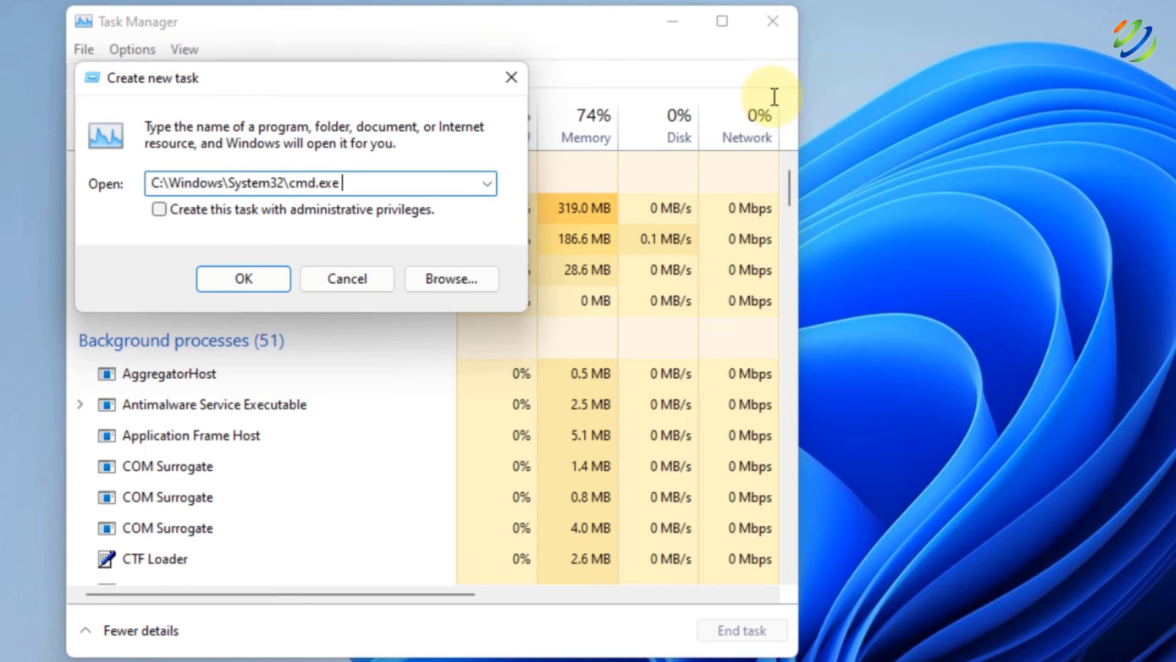
Append --update to the cmd.exe path and launch it with administrative privileges.
type("--update")
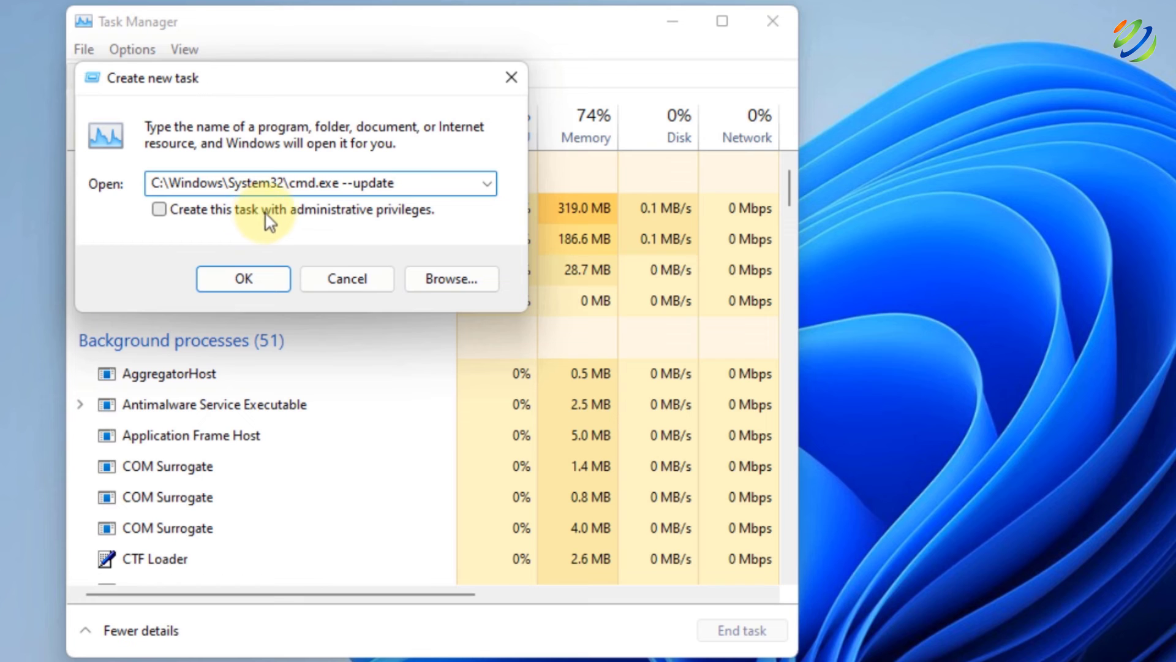
left_click(340, 210)
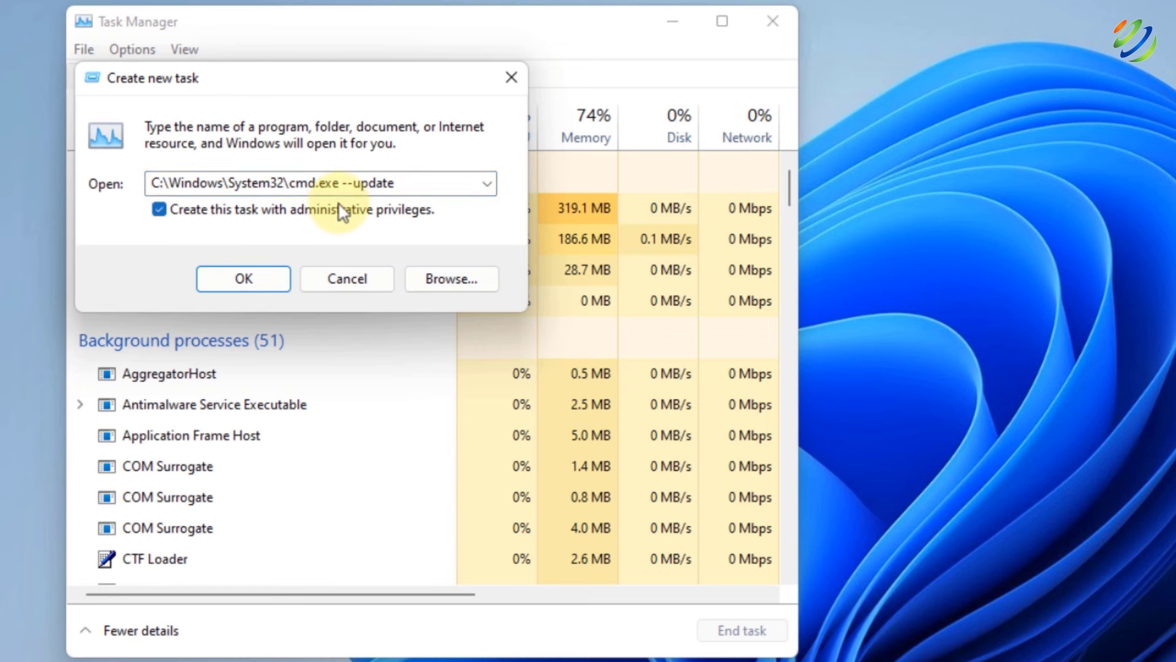
left_click(246, 278)
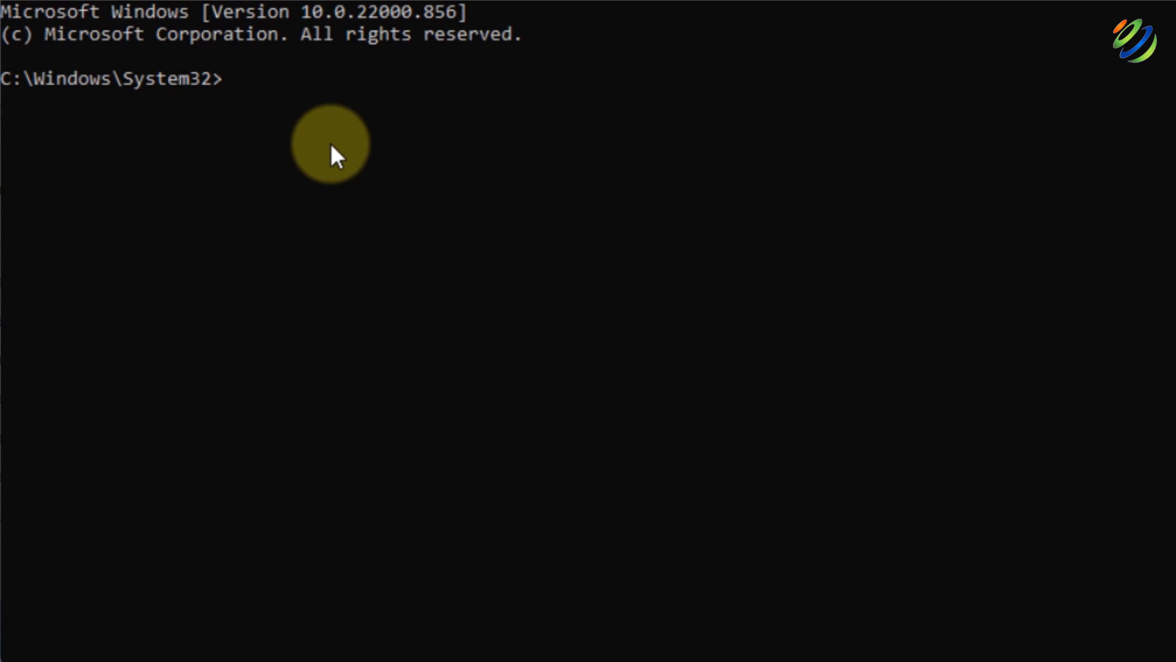
Run gpupdate at the administrator command prompt.
type("gpupdate")
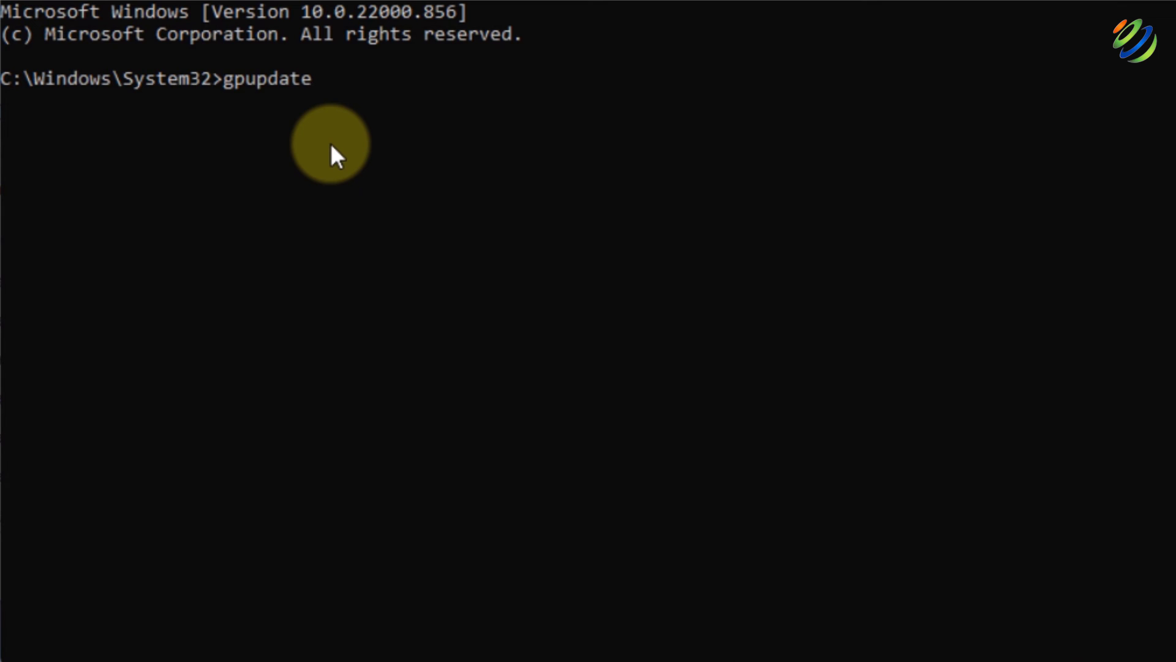
key("Return")
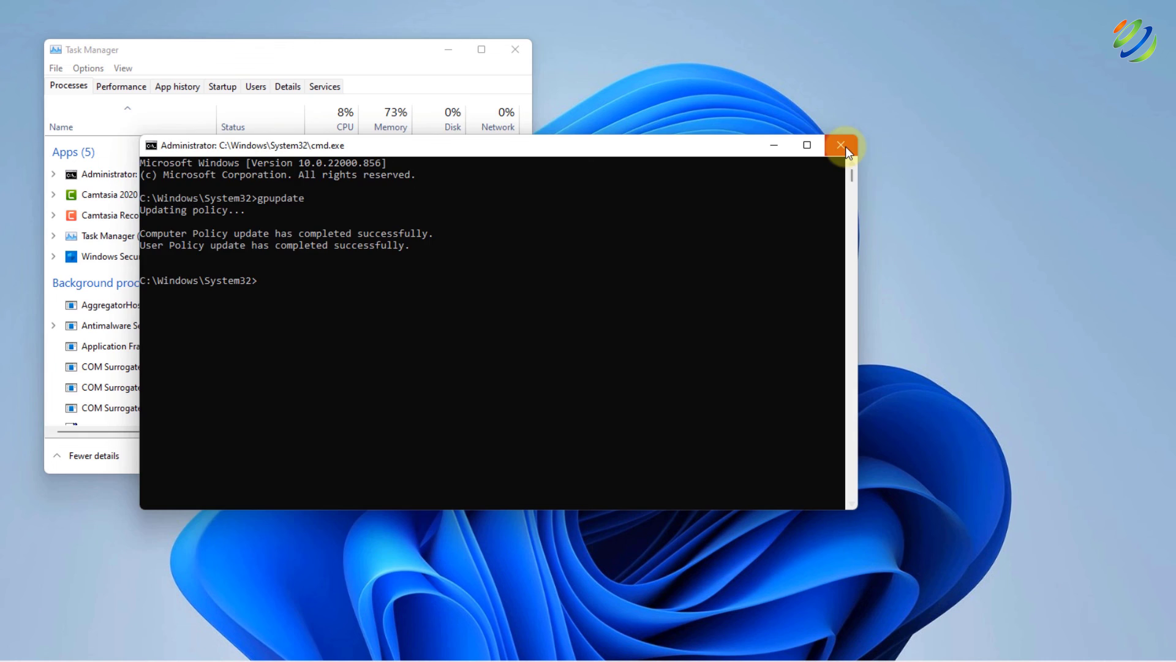
Close the Command Prompt window and Task Manager.
left_click(845, 147)
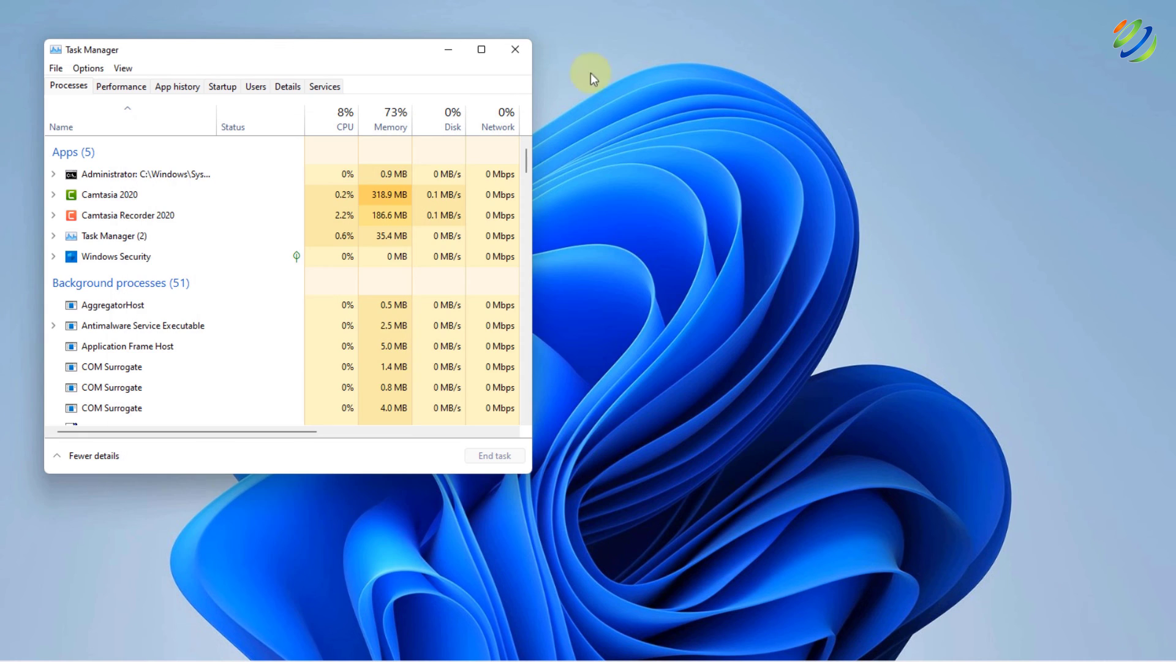
left_click(517, 51)
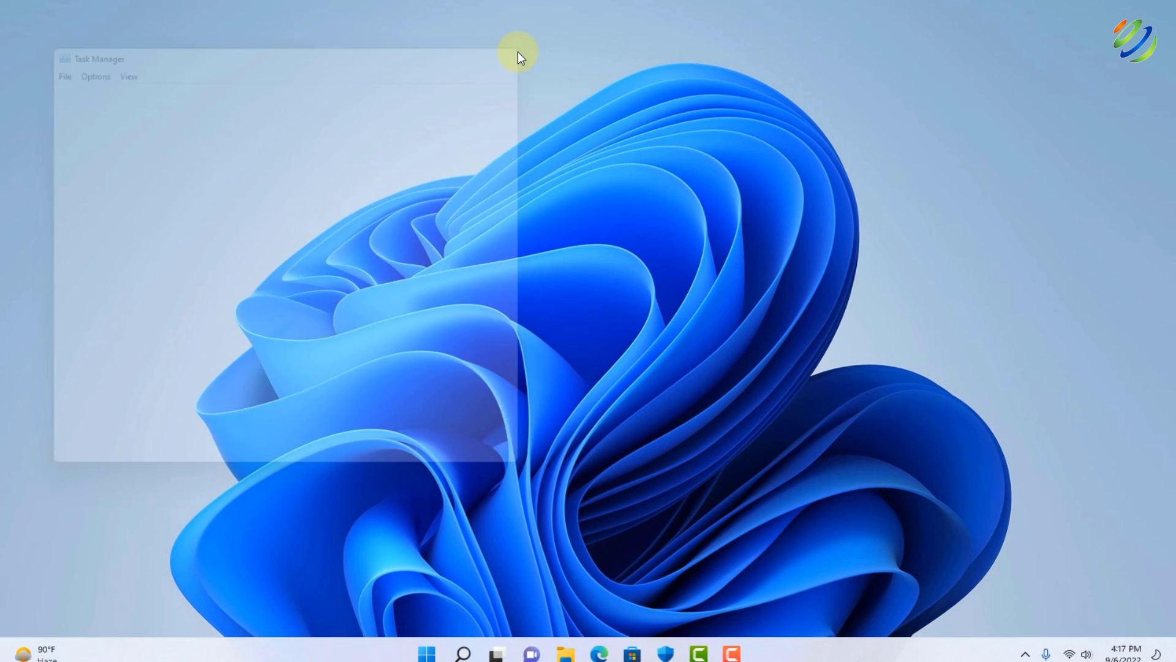